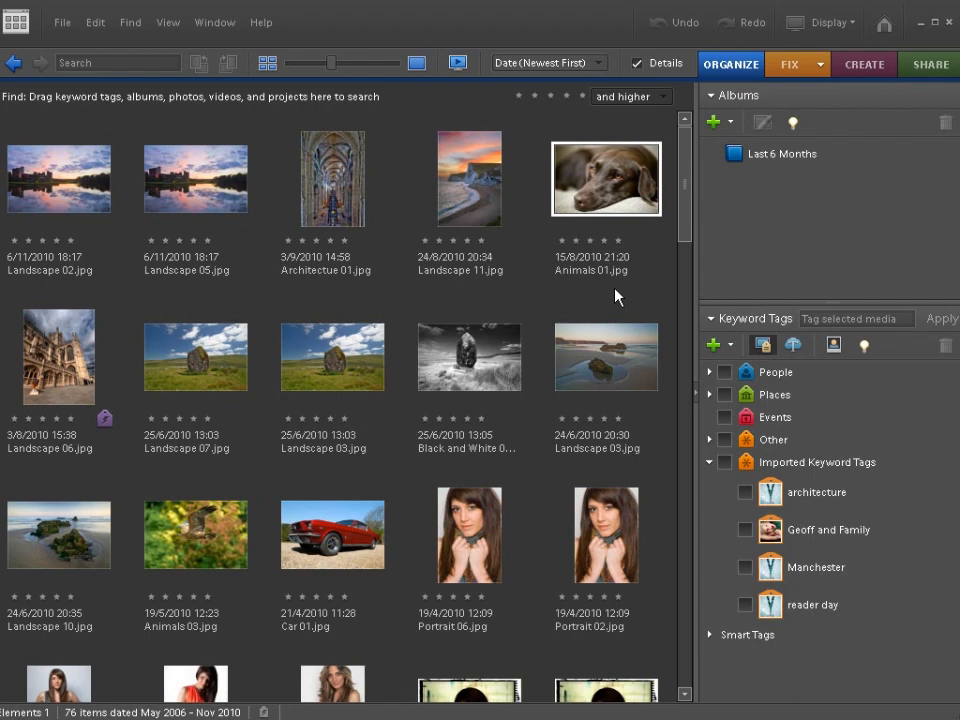
Show the Create panel listing projects that can be made from photos
{"action": "left_click", "coordinate": [862, 70]}
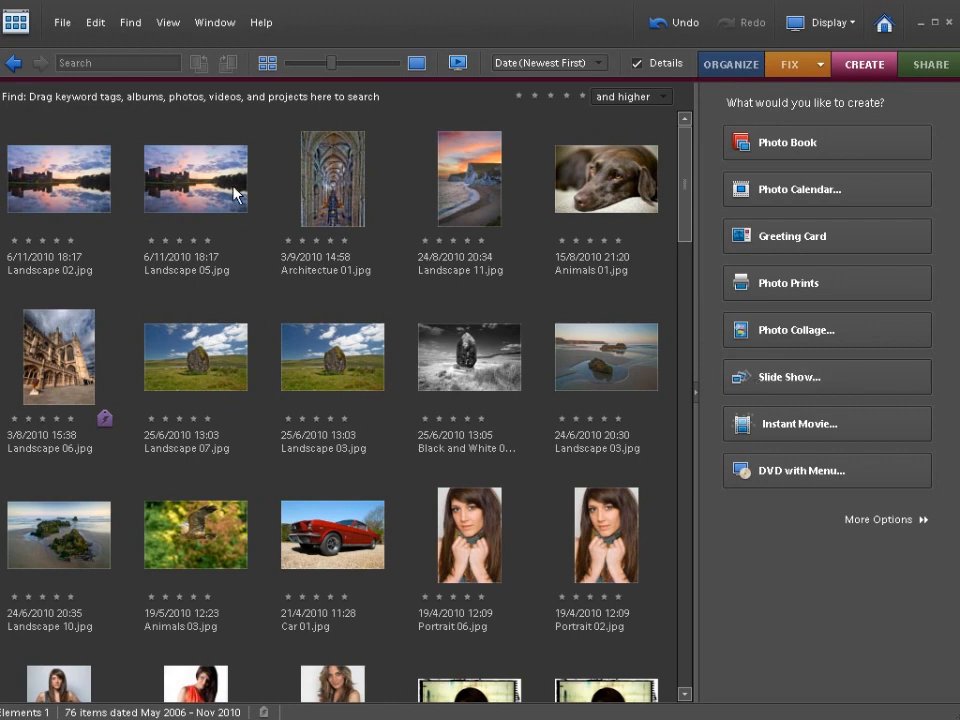
Begin a new slide show and uncheck Include Photo Captions as Text in its preferences
{"action": "left_click", "coordinate": [790, 382]}
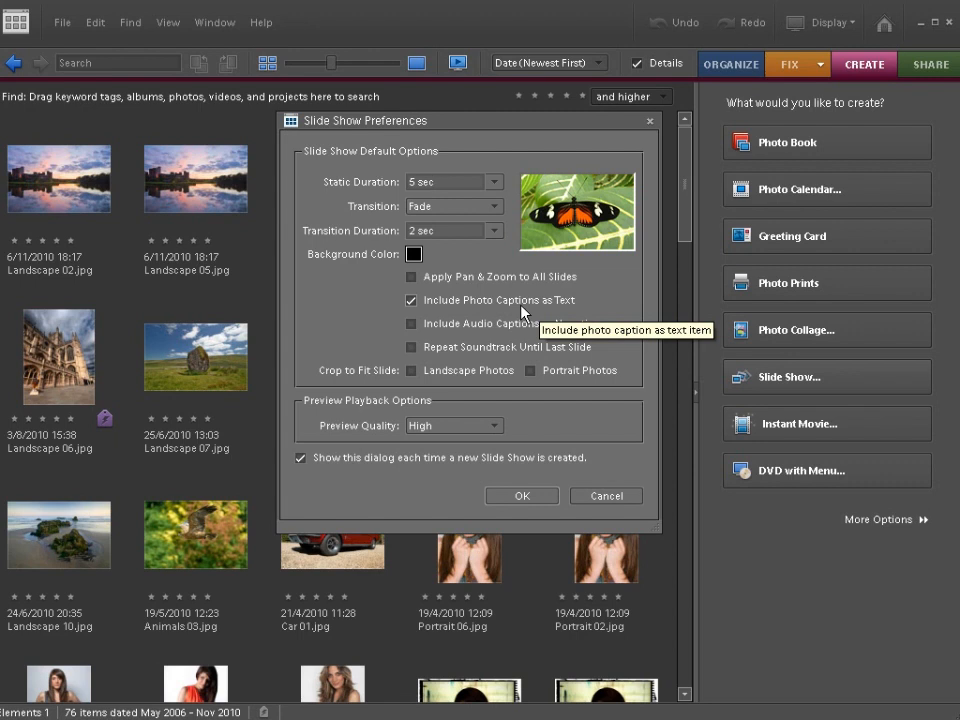
{"action": "left_click", "coordinate": [411, 300]}
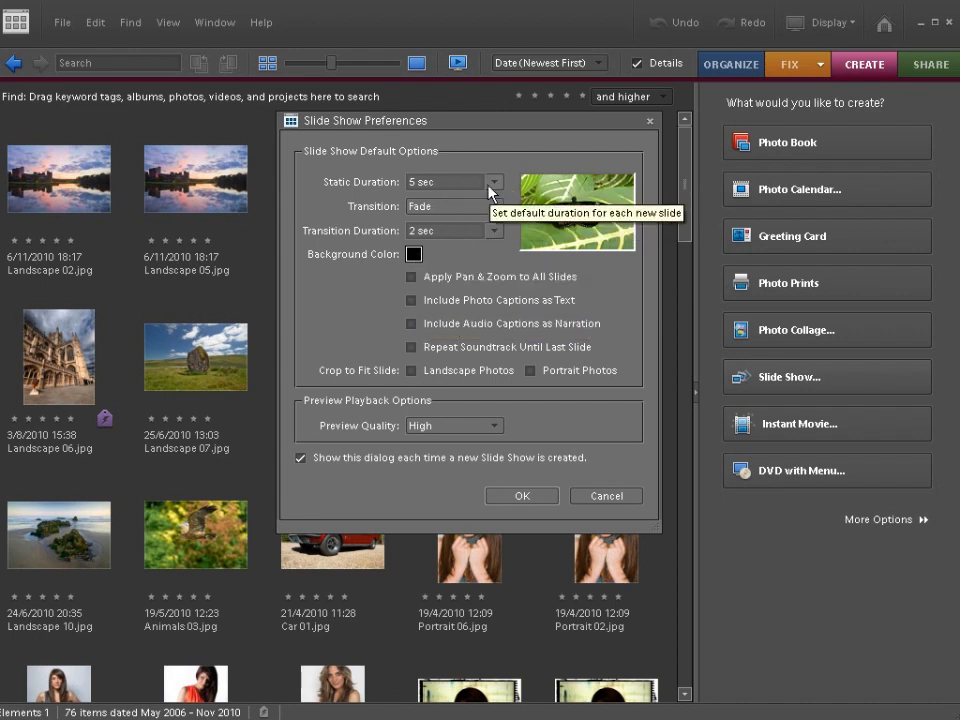
Confirm the Slide Show Preferences with OK to reach the empty editor
{"action": "left_click", "coordinate": [527, 500]}
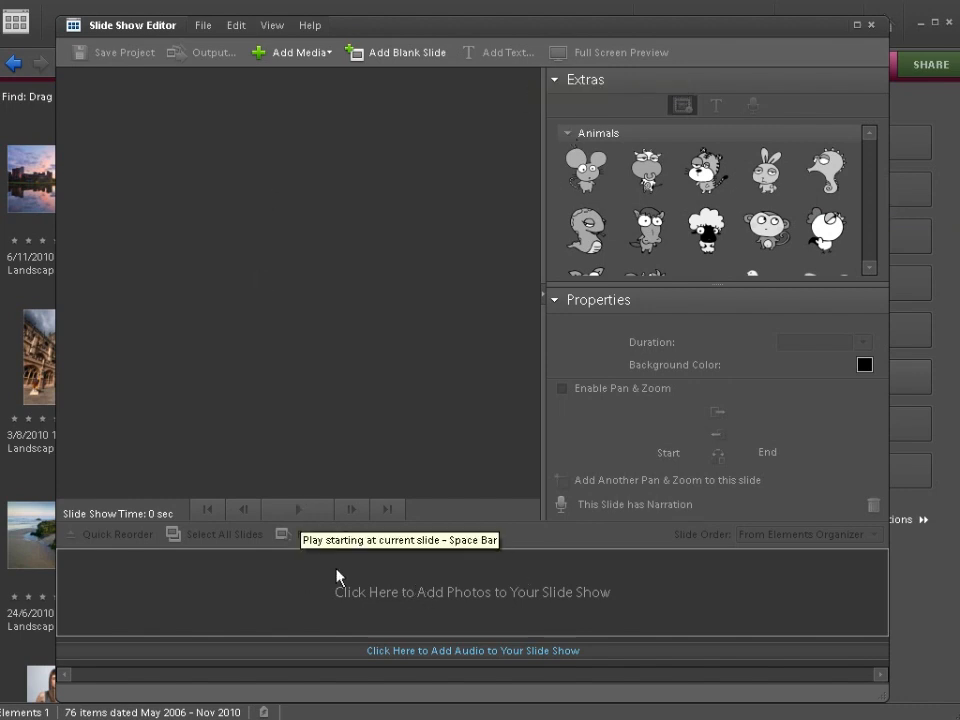
Add six landscape photos — standing stones, green hills, hillside tree, lighthouse, monochrome landscape — to the slide show
{"action": "left_click", "coordinate": [386, 617]}
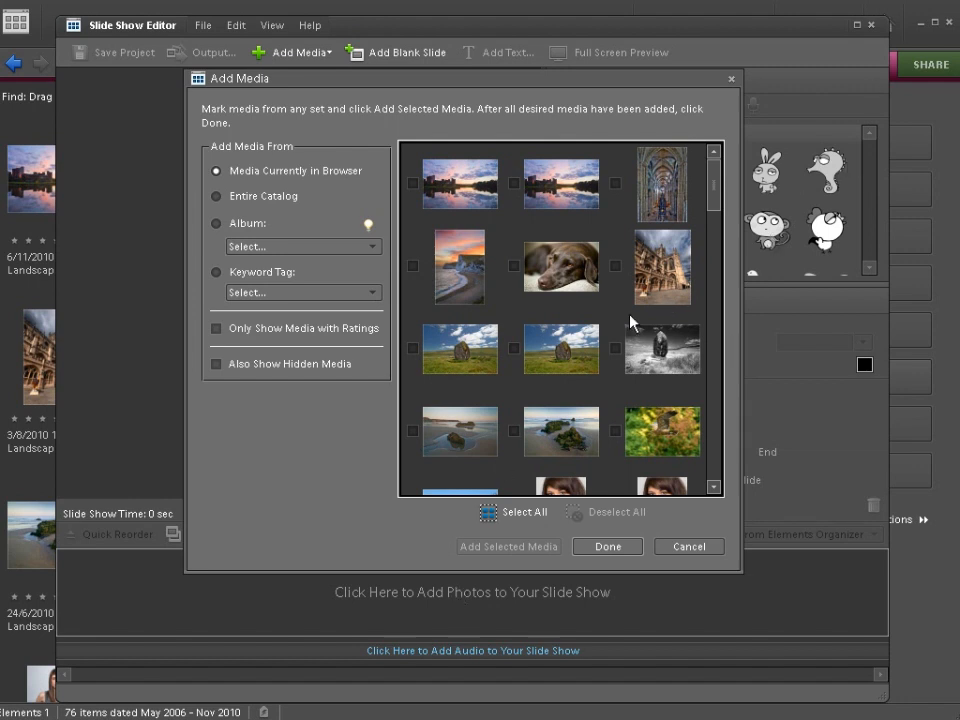
{"action": "left_click", "coordinate": [413, 349]}
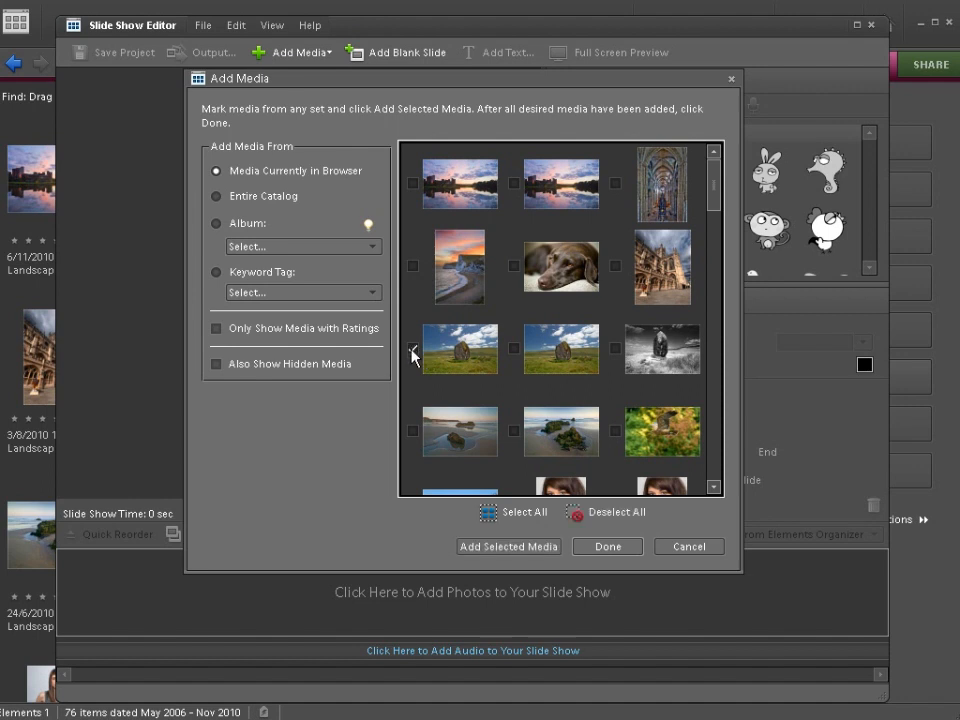
{"action": "left_click", "coordinate": [615, 349]}
{"action": "left_click_drag", "start_coordinate": [713, 185], "coordinate": [714, 262]}
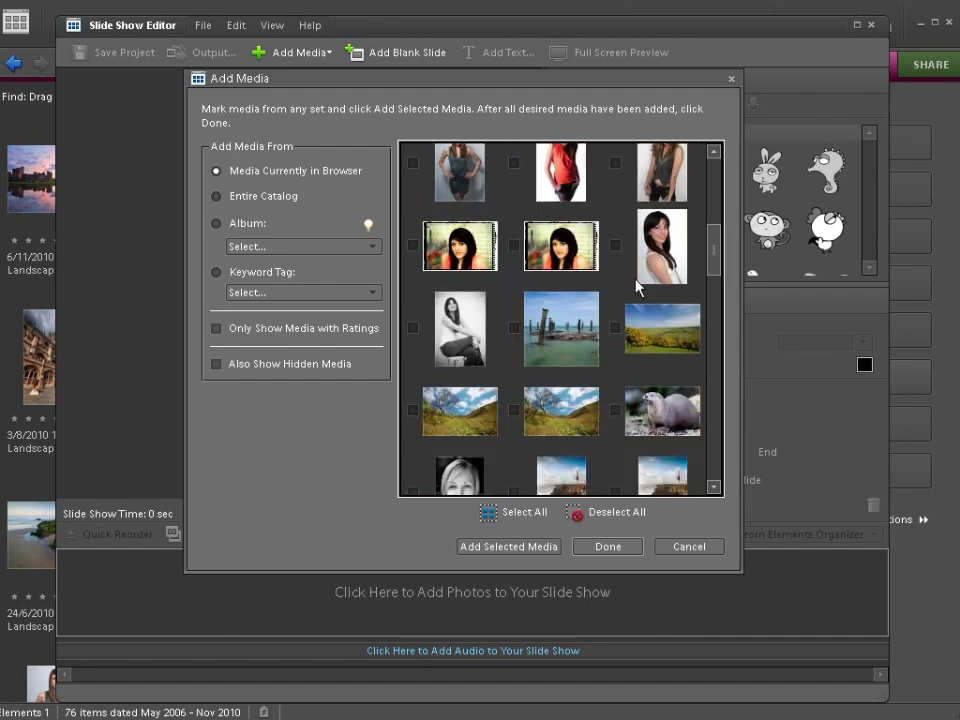
{"action": "left_click", "coordinate": [615, 328]}
{"action": "left_click", "coordinate": [513, 411]}
{"action": "left_click_drag", "start_coordinate": [714, 262], "coordinate": [713, 300]}
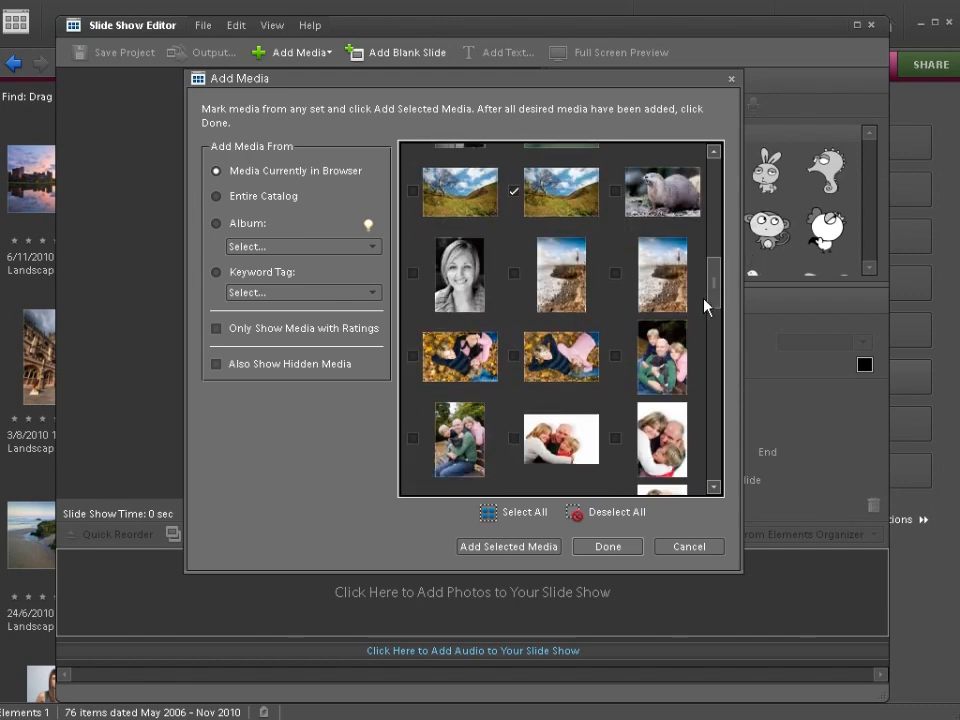
{"action": "left_click", "coordinate": [615, 276]}
{"action": "left_click_drag", "start_coordinate": [713, 282], "coordinate": [713, 425]}
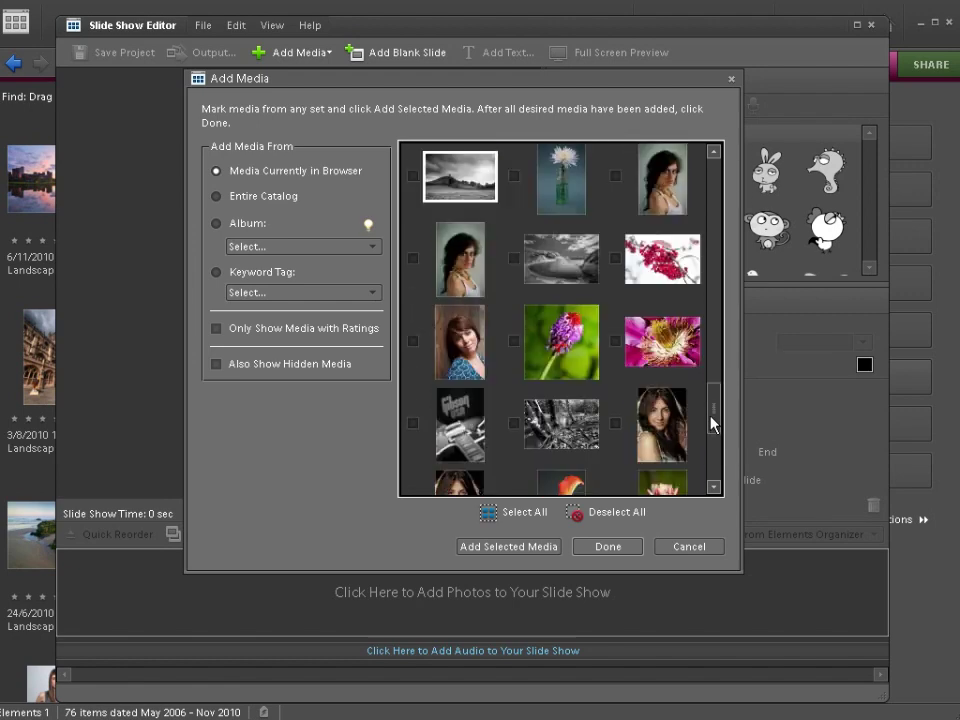
{"action": "left_click", "coordinate": [513, 252]}
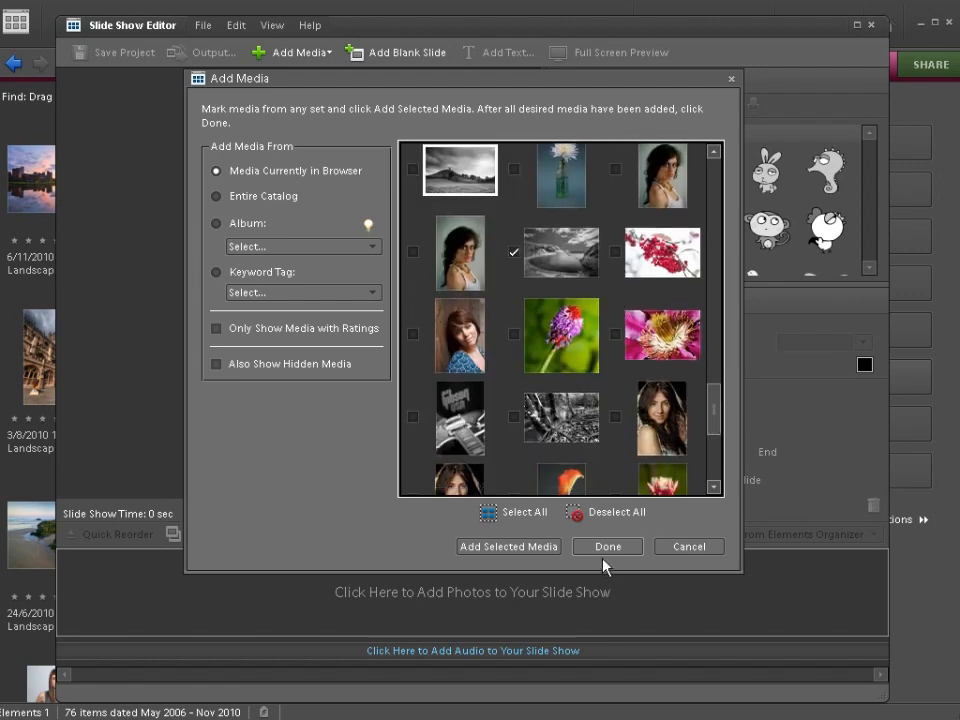
{"action": "left_click", "coordinate": [508, 546]}
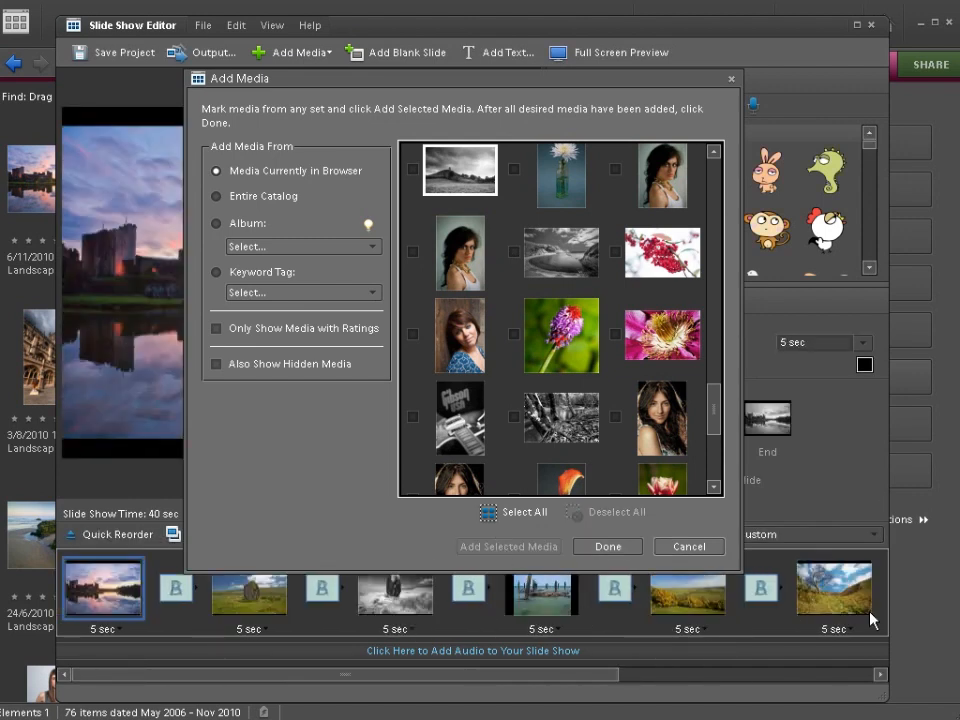
{"action": "left_click", "coordinate": [609, 547]}
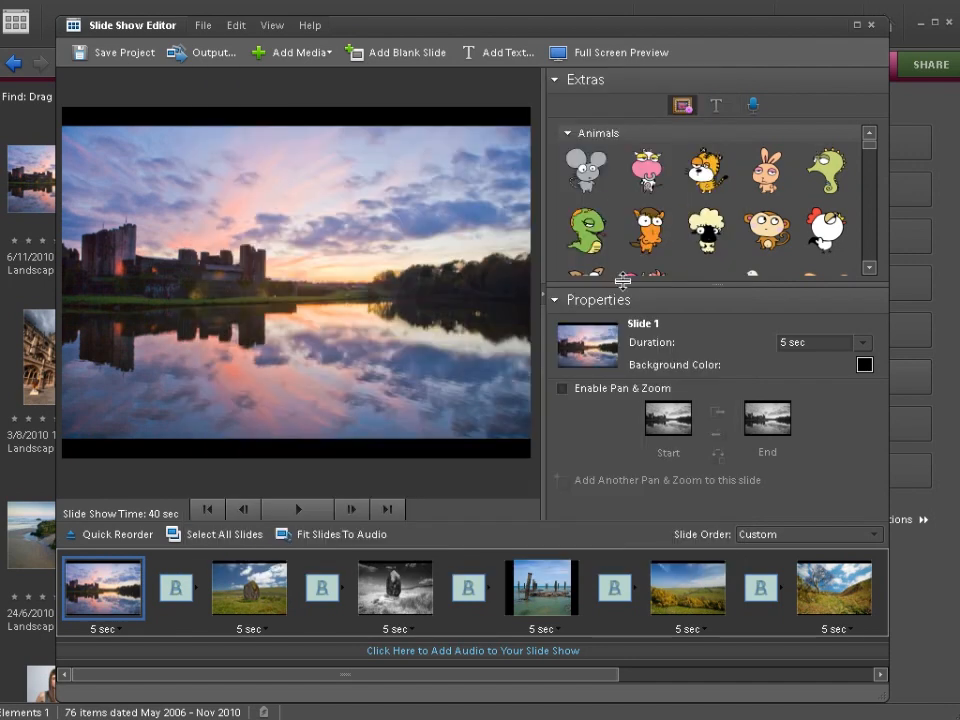
Reveal the Backgrounds extras, preview the slide show and pause on the third slide
{"action": "left_click", "coordinate": [568, 133]}
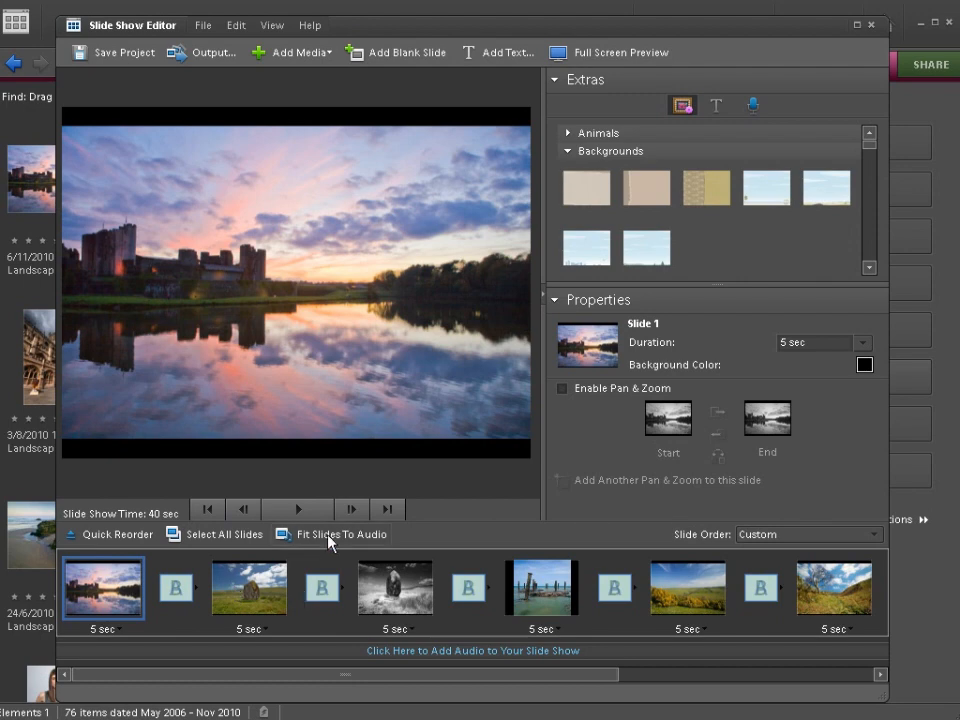
{"action": "left_click", "coordinate": [313, 512]}
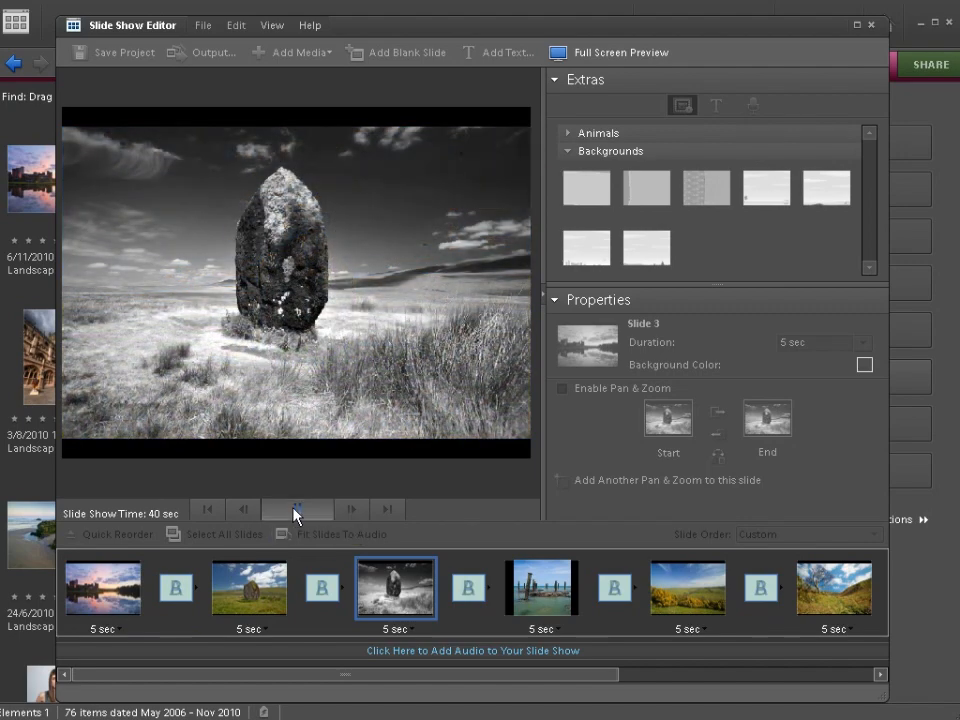
{"action": "left_click", "coordinate": [295, 512]}
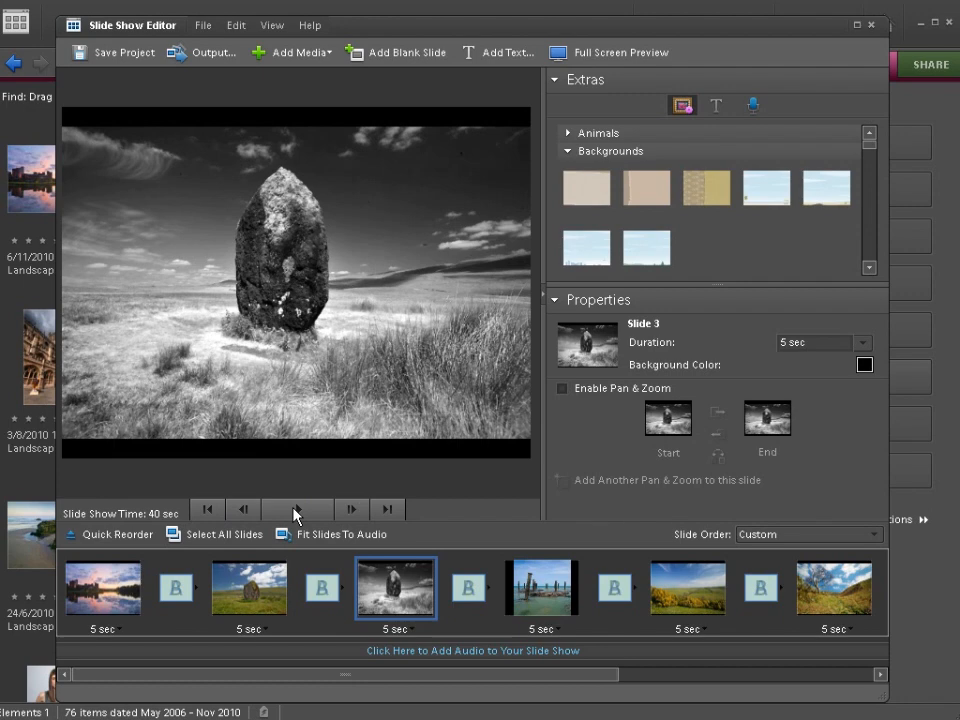
{"action": "left_click", "coordinate": [176, 588]}
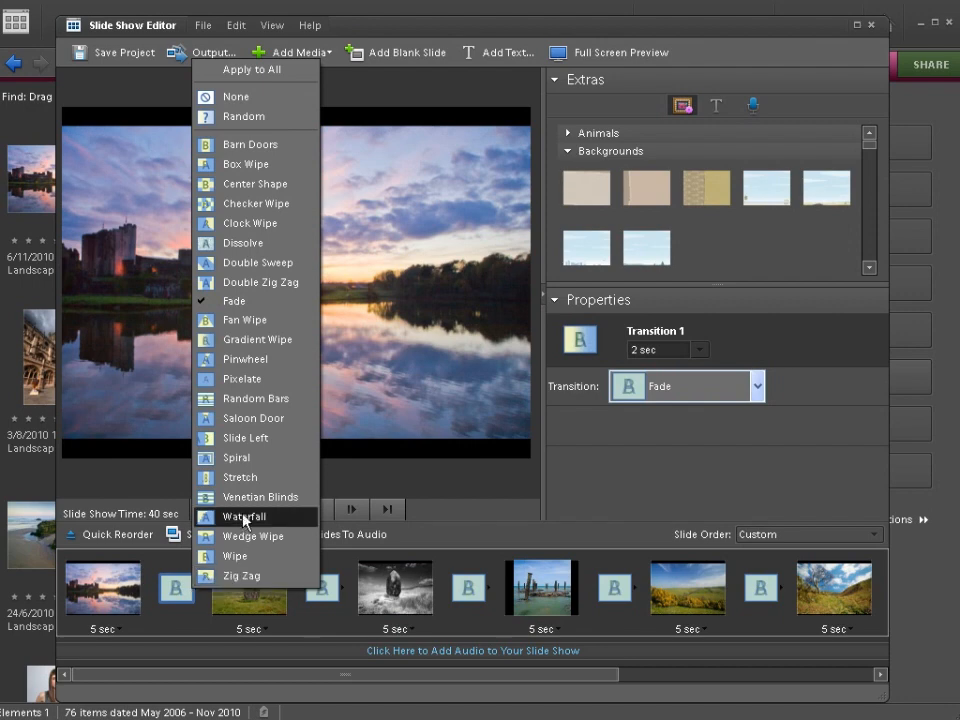
{"action": "left_click", "coordinate": [244, 517]}
{"action": "left_click", "coordinate": [210, 512]}
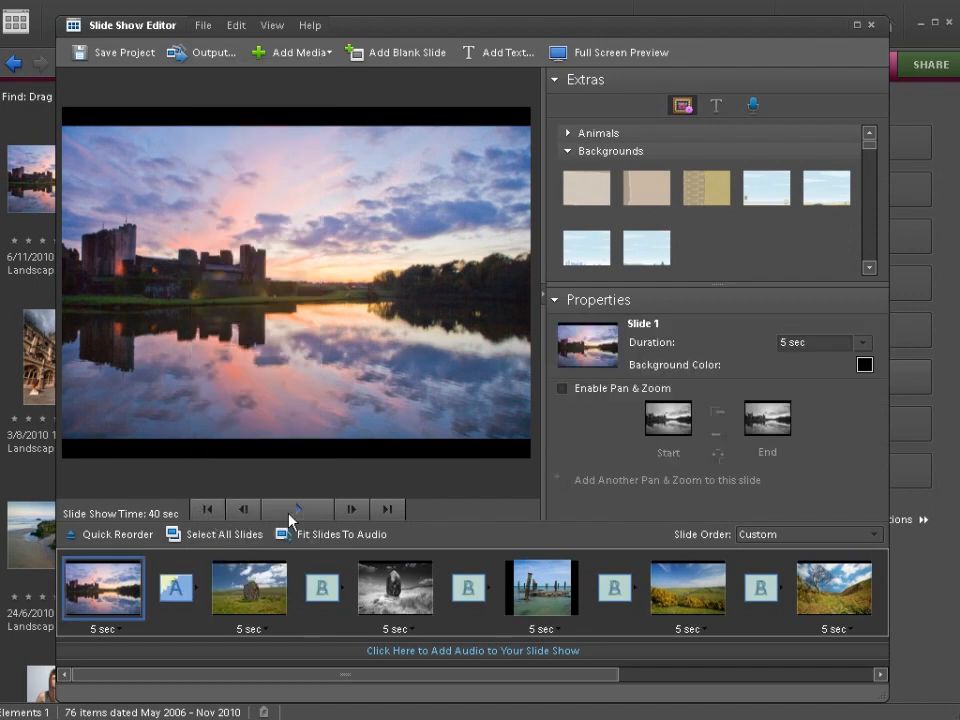
{"action": "left_click", "coordinate": [290, 512]}
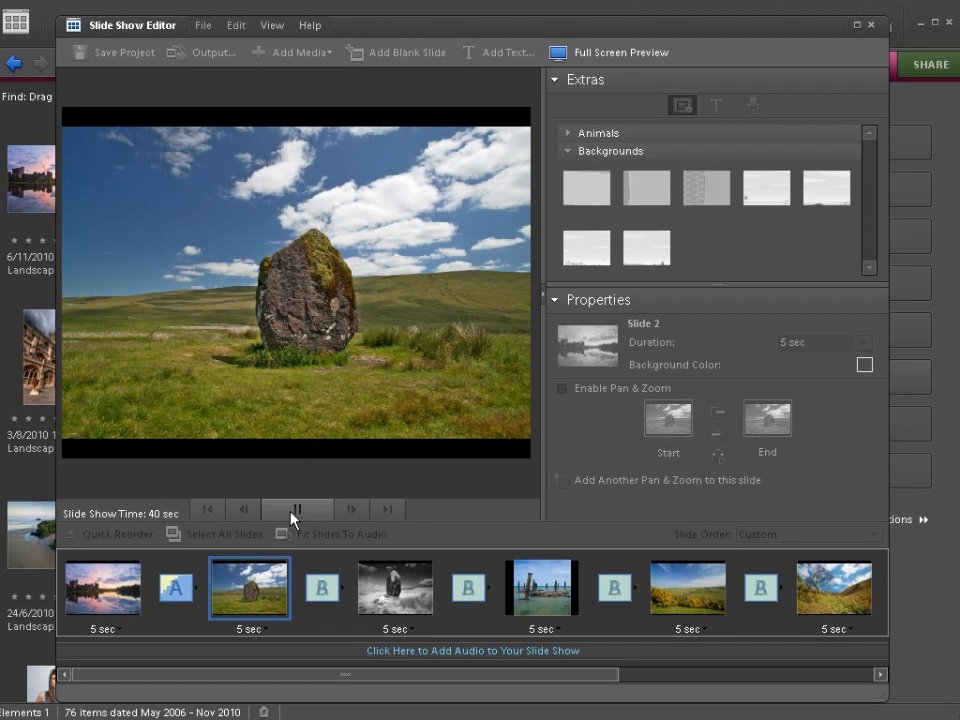
{"action": "left_click", "coordinate": [193, 590]}
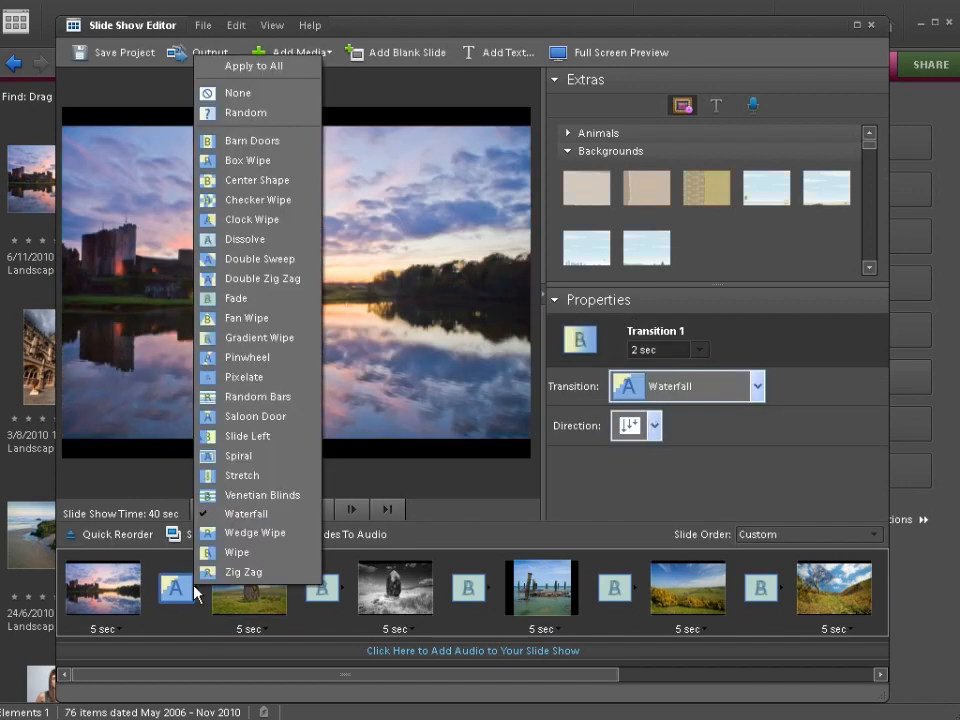
{"action": "left_click", "coordinate": [258, 299]}
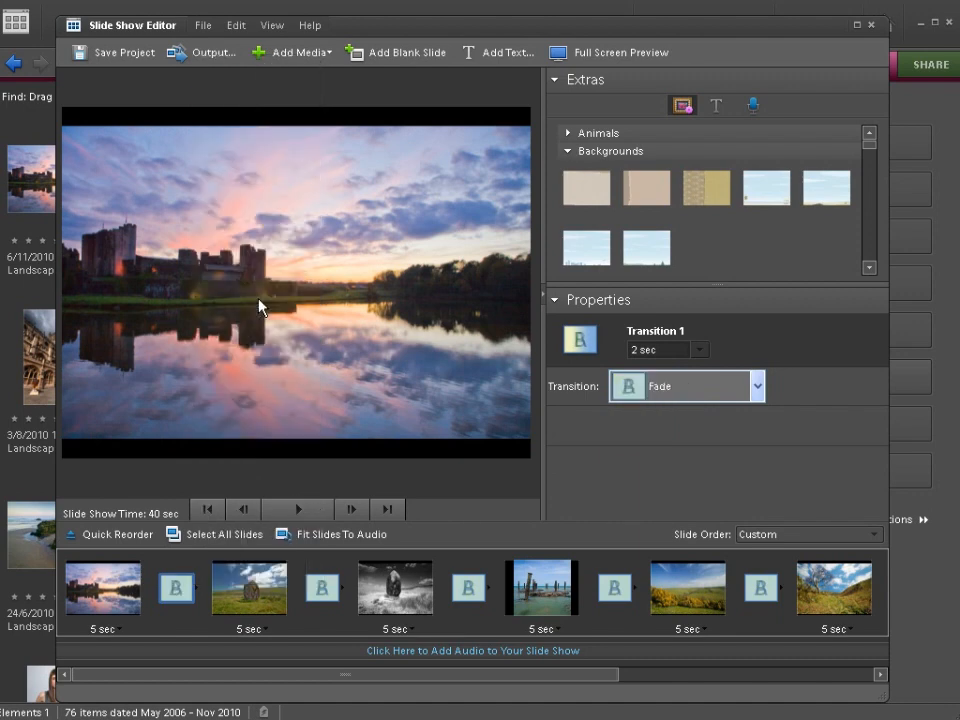
{"action": "left_click", "coordinate": [183, 597]}
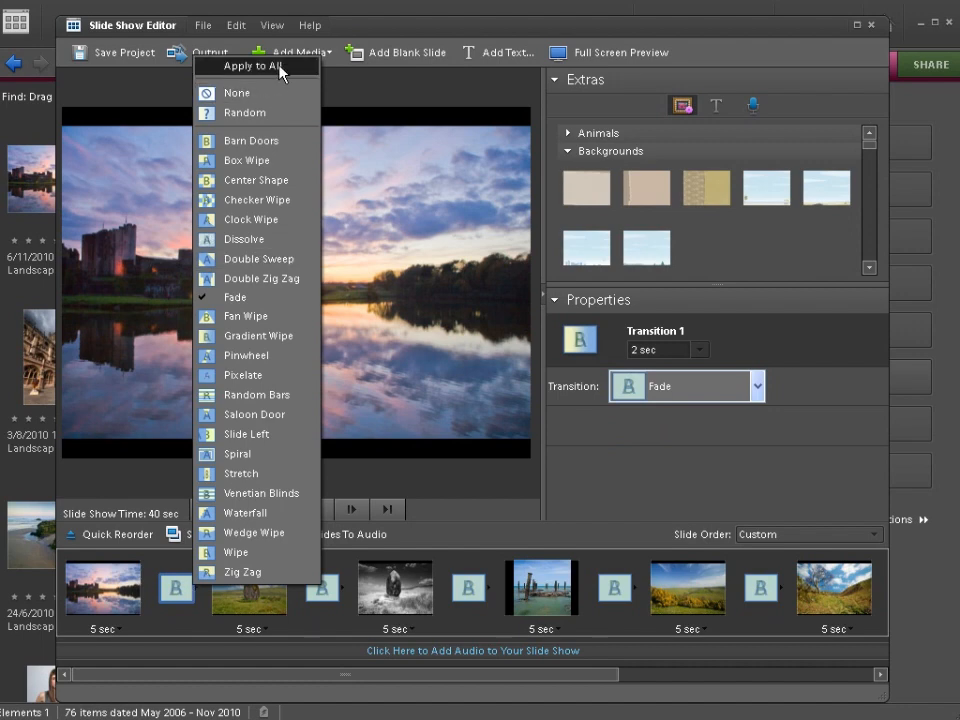
{"action": "left_click", "coordinate": [405, 100]}
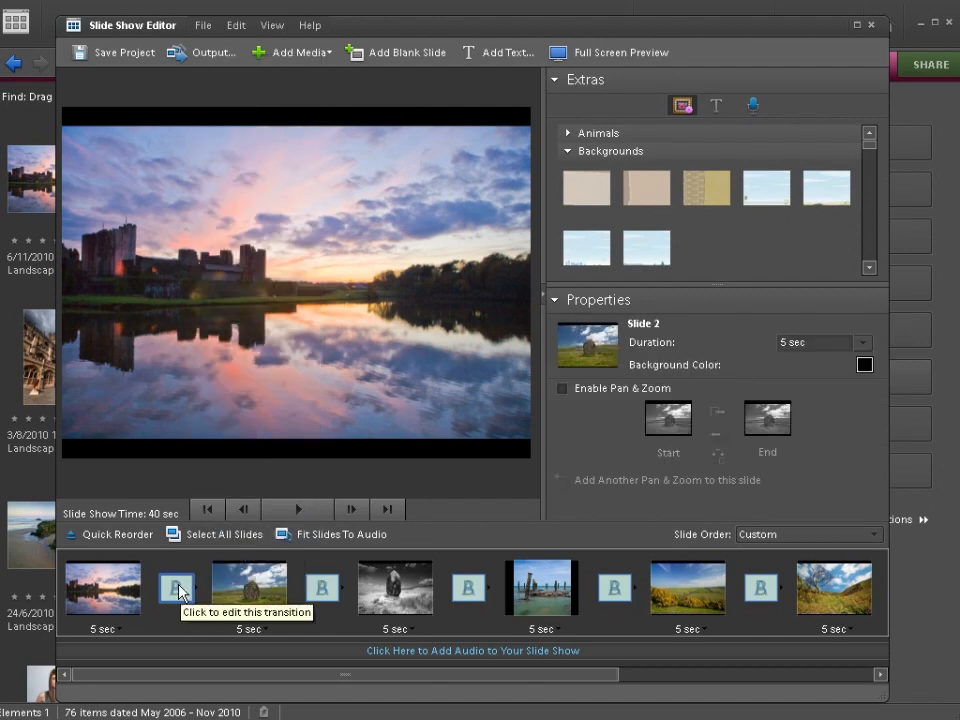
Enable Pan & Zoom on slide 1, shrink the end frame onto the castle and preview it
{"action": "key", "text": "Home"}
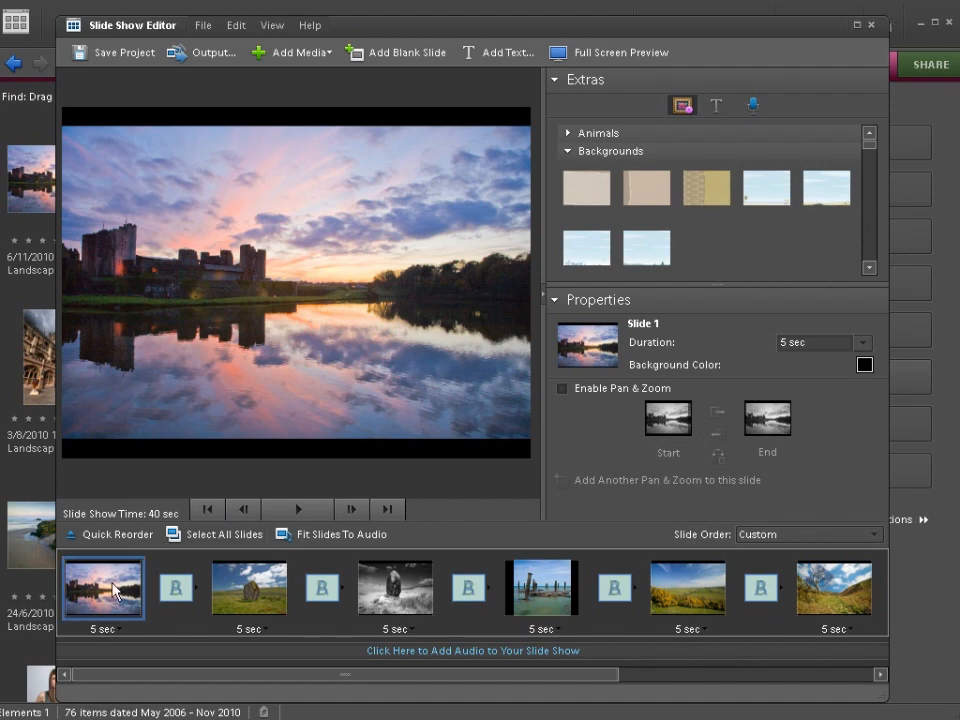
{"action": "left_click", "coordinate": [562, 388]}
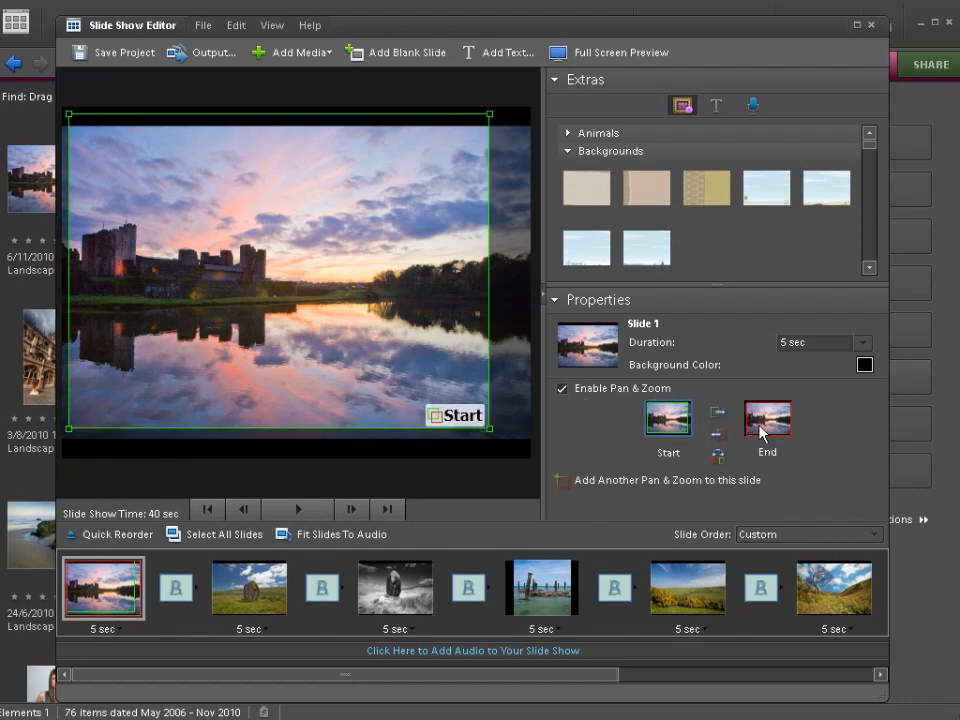
{"action": "left_click", "coordinate": [767, 430]}
{"action": "left_click_drag", "start_coordinate": [490, 428], "coordinate": [343, 317]}
{"action": "left_click_drag", "start_coordinate": [265, 262], "coordinate": [260, 282]}
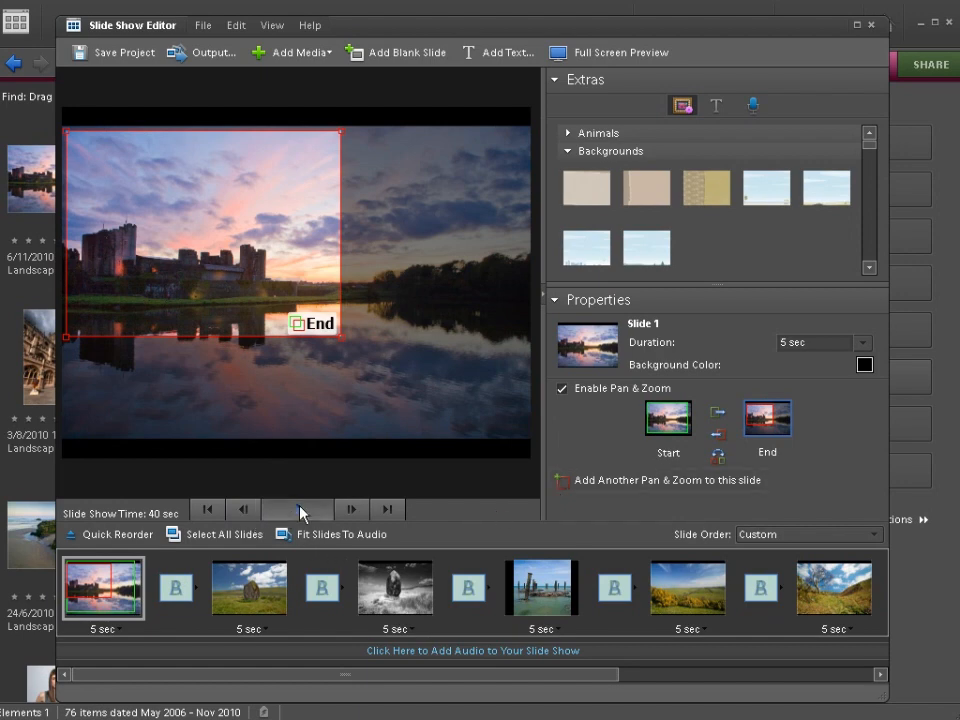
{"action": "left_click", "coordinate": [298, 510]}
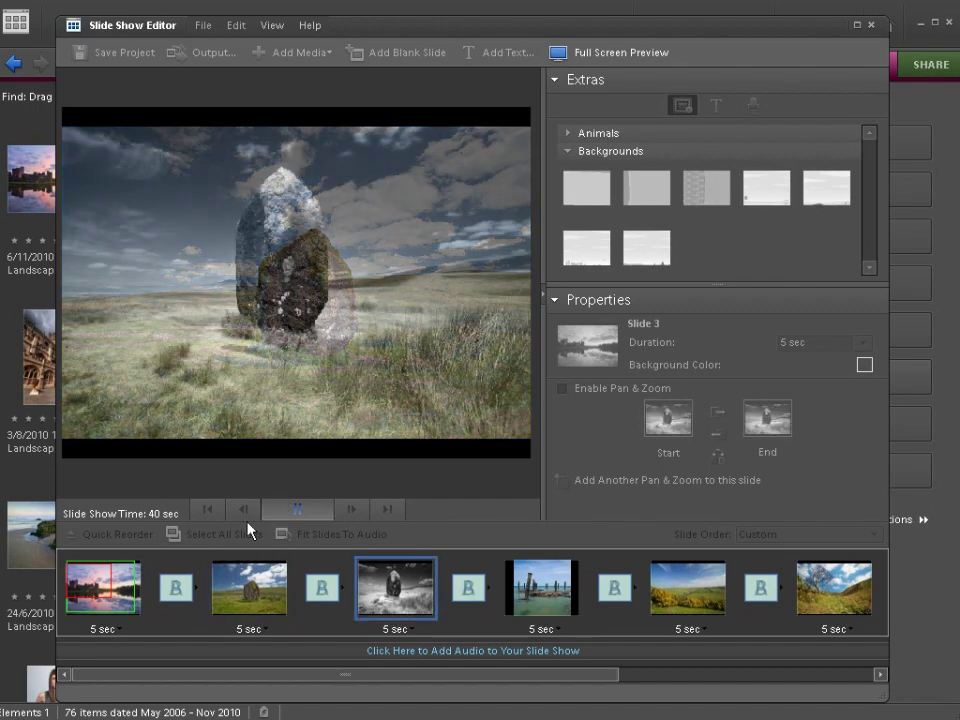
{"action": "left_click", "coordinate": [100, 585]}
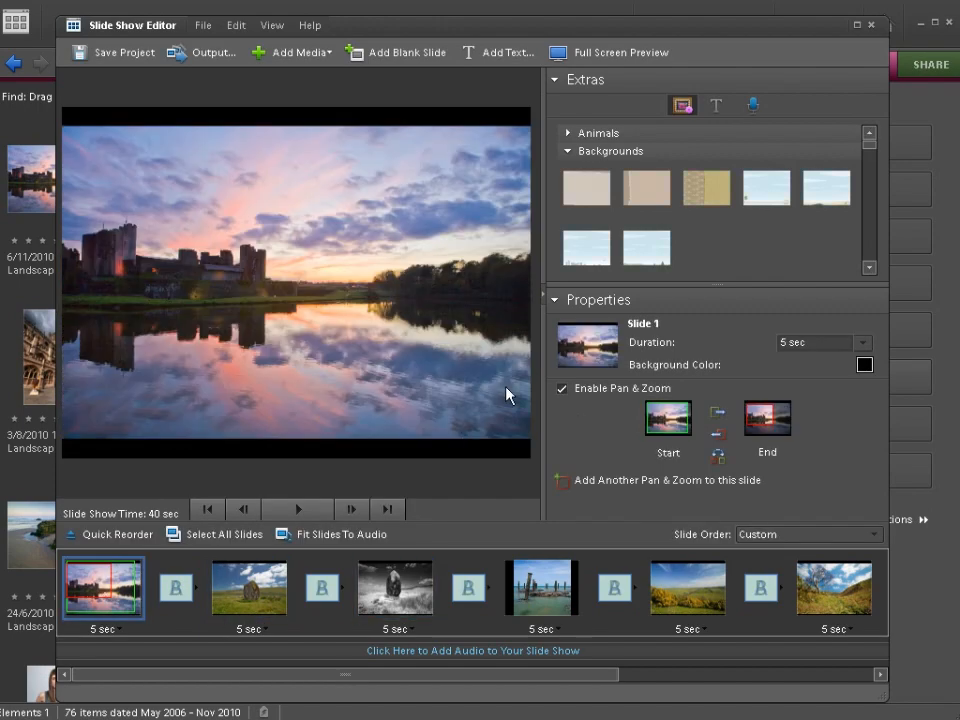
Disable Pan & Zoom on the castle slide and bring up the Slide Show Output dialog
{"action": "left_click", "coordinate": [562, 389]}
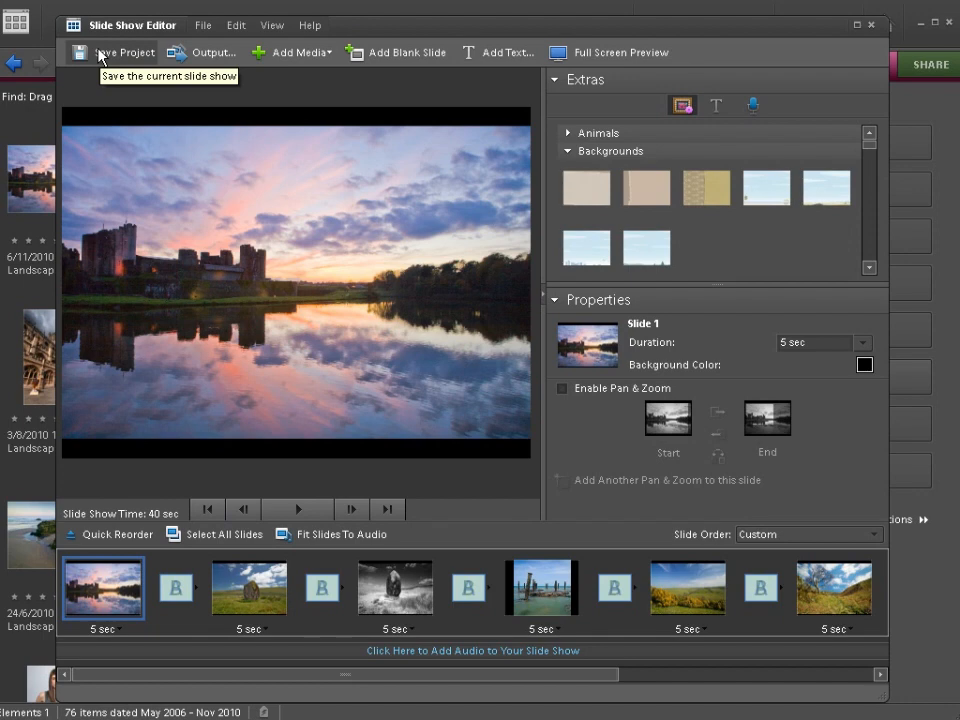
{"action": "left_click", "coordinate": [190, 52]}
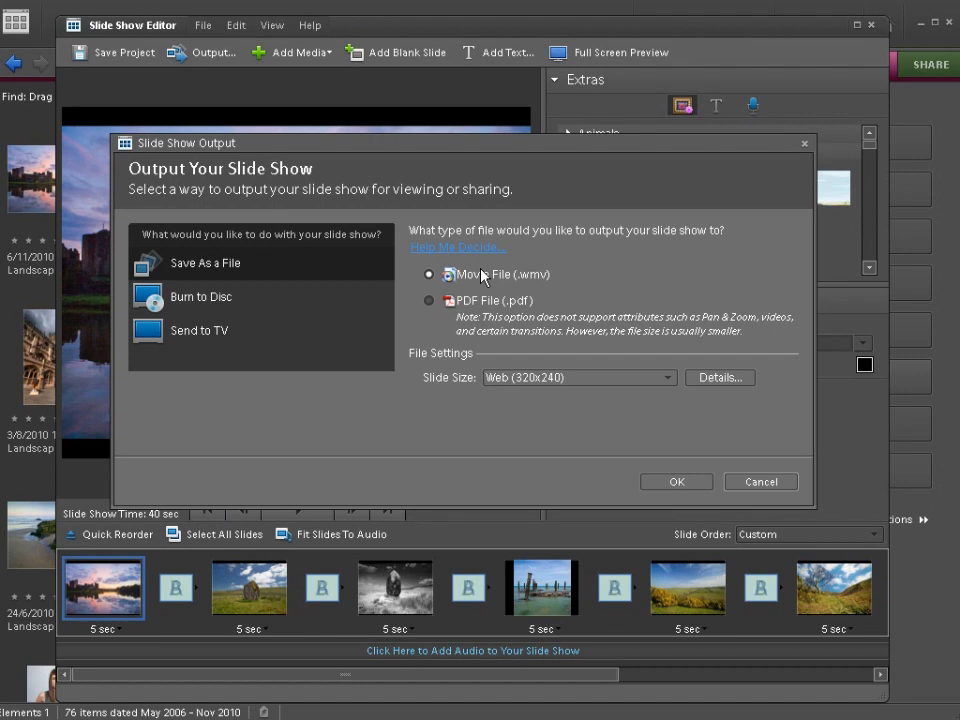
Select PDF File (.pdf) output, then look at the Burn to Disc options
{"action": "left_click", "coordinate": [430, 302]}
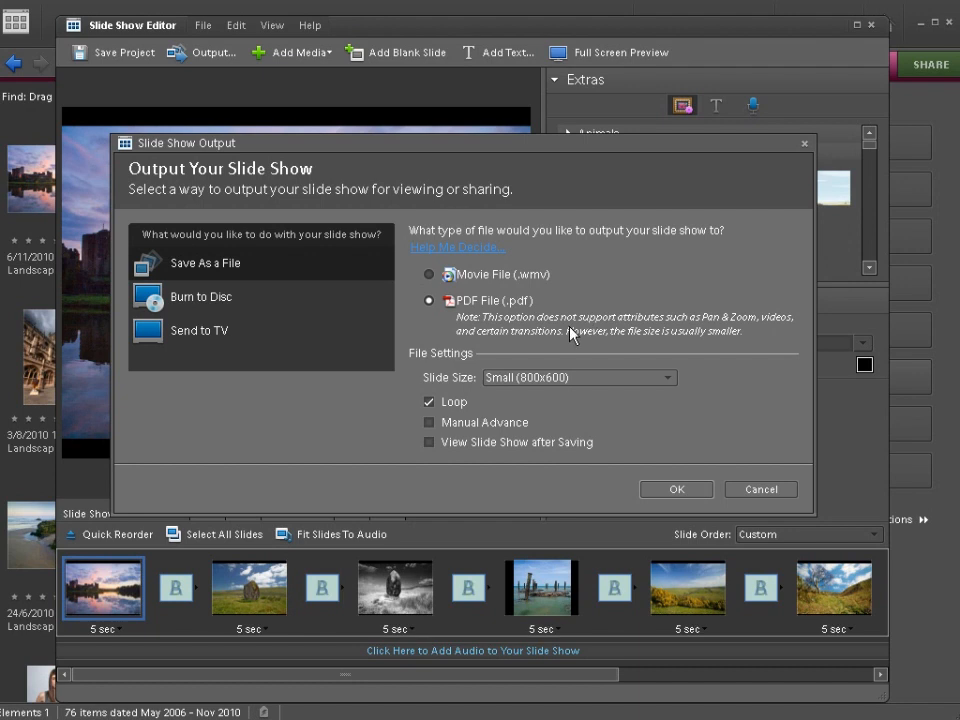
{"action": "left_click", "coordinate": [212, 305]}
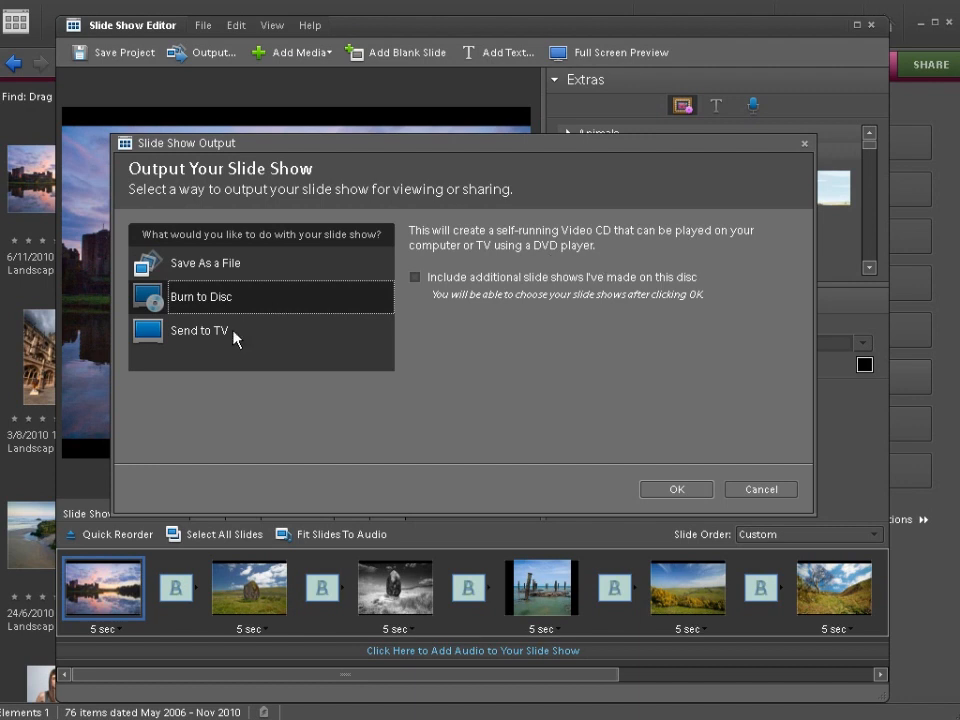
Try Send to TV with Widescreen Standard Definition (PAL), then go back to Save As a File
{"action": "left_click", "coordinate": [190, 333]}
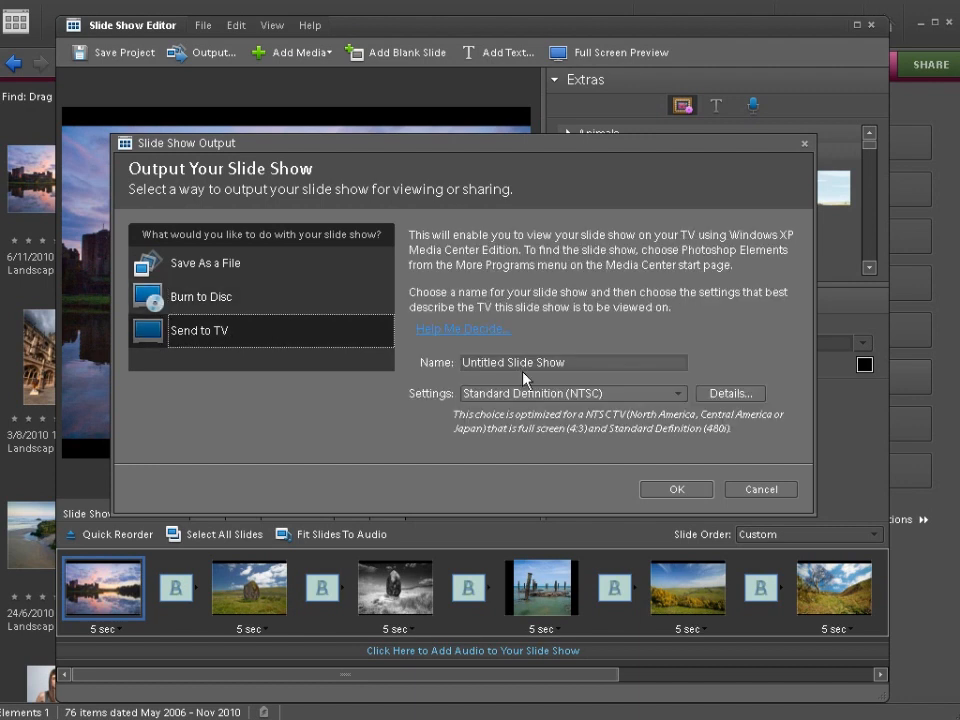
{"action": "left_click", "coordinate": [582, 393]}
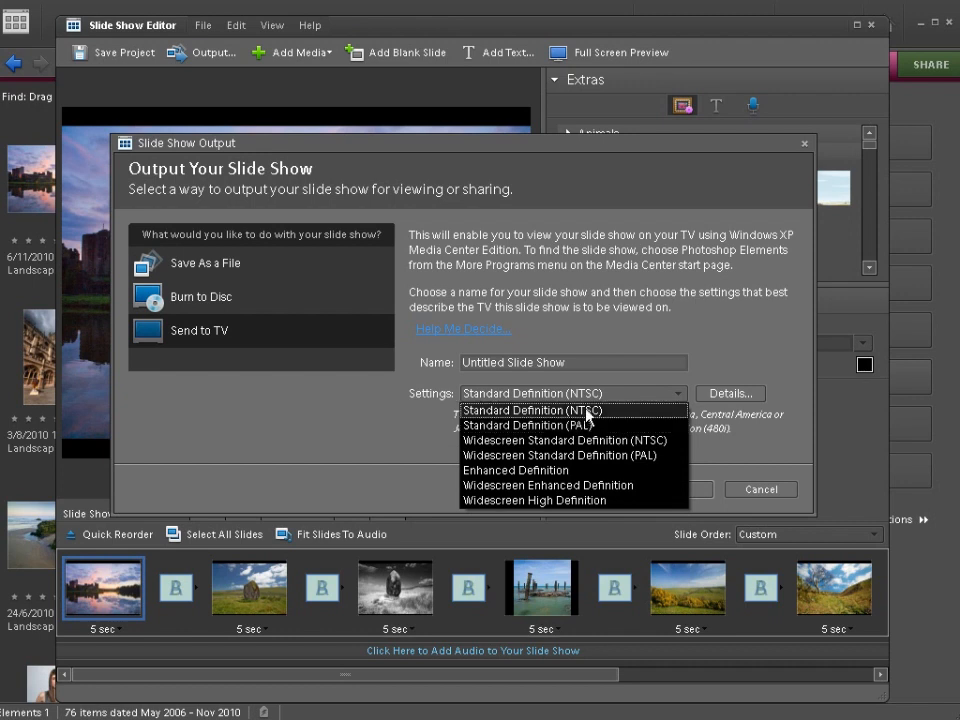
{"action": "left_click", "coordinate": [610, 456]}
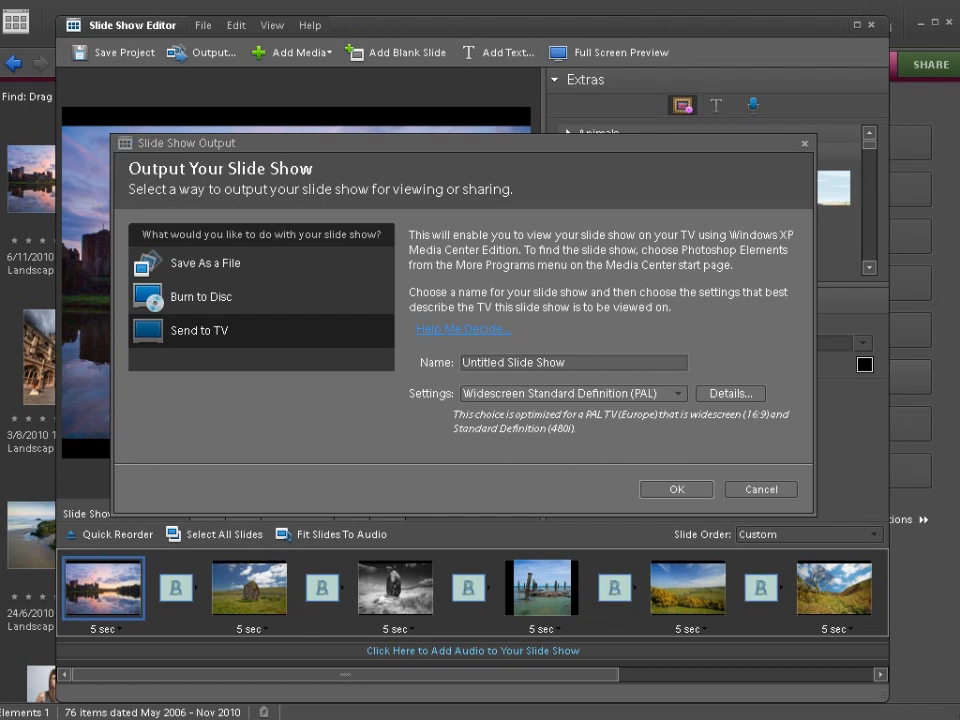
{"action": "left_click", "coordinate": [225, 266]}
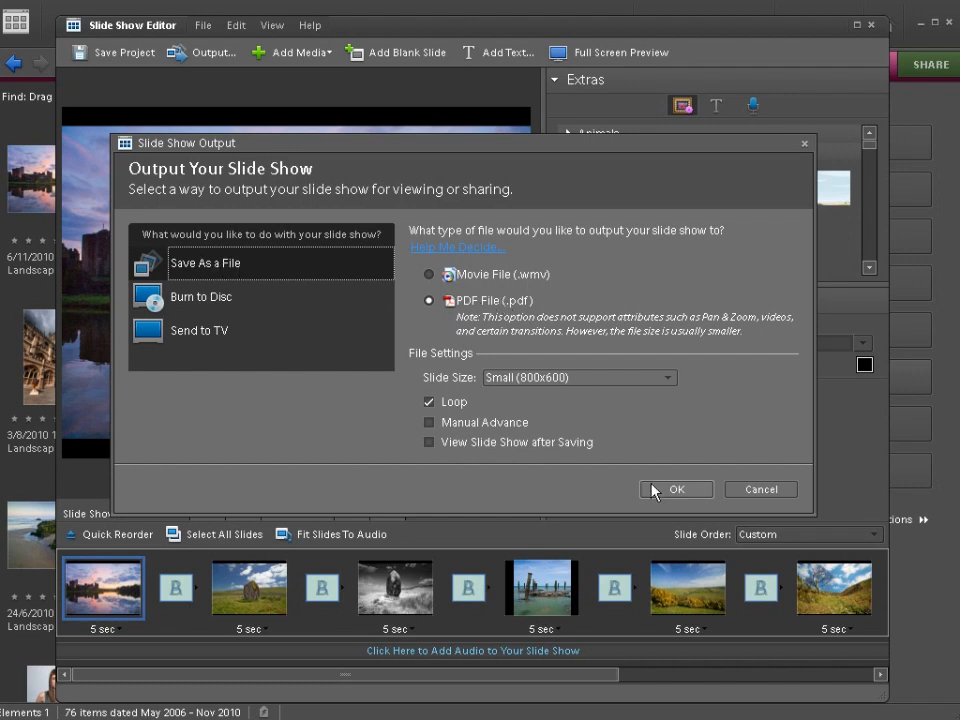
Keep the Small (800x600) slide size and confirm the PDF output settings
{"action": "left_click", "coordinate": [545, 378]}
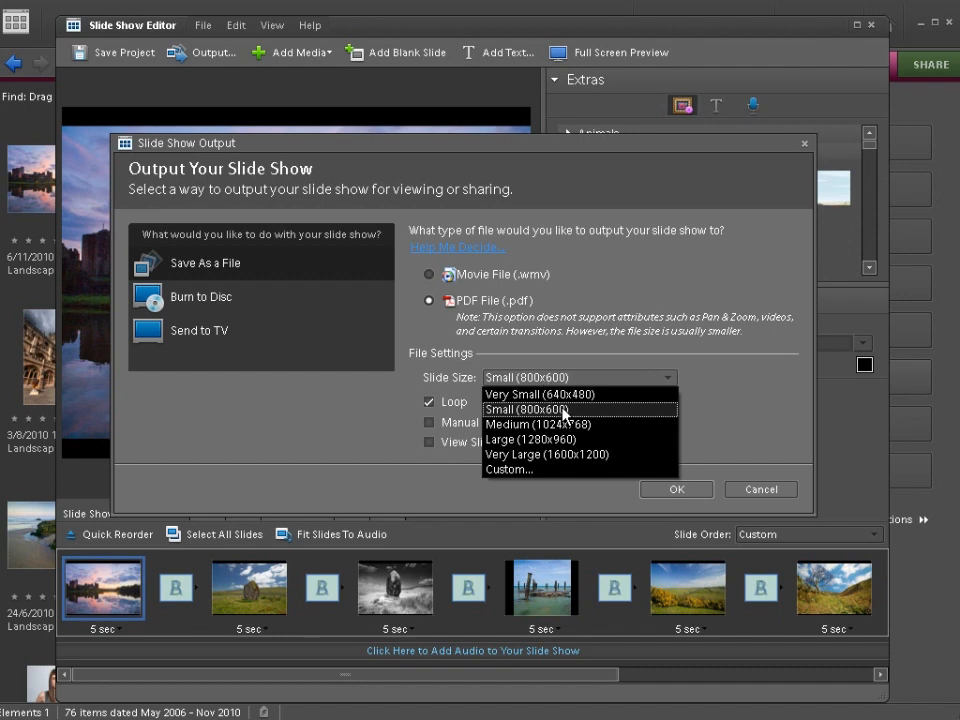
{"action": "left_click", "coordinate": [563, 410]}
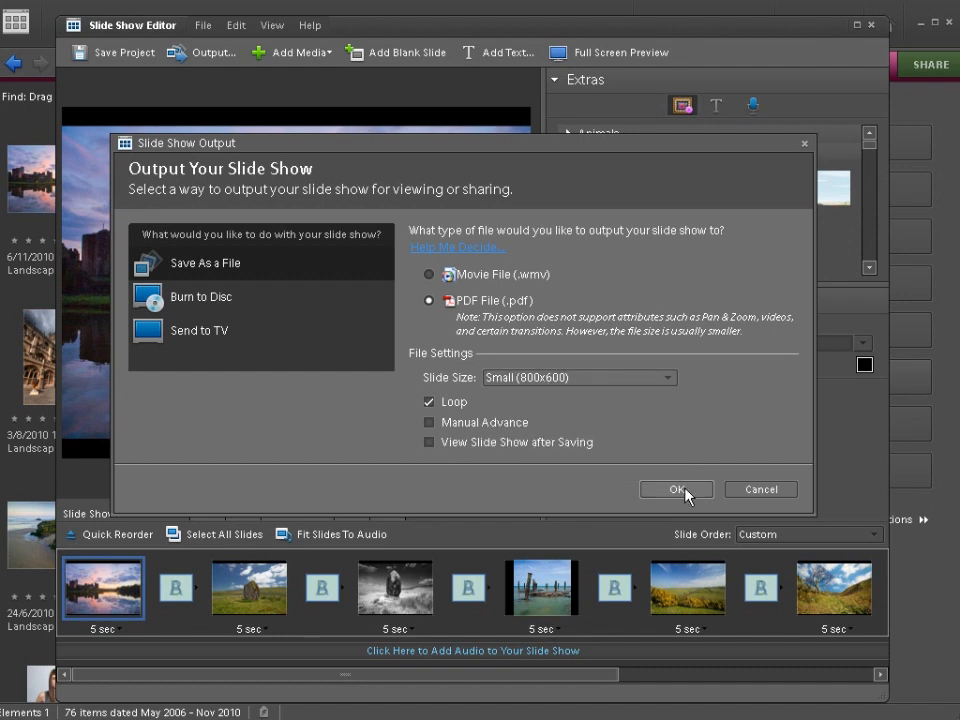
{"action": "left_click", "coordinate": [676, 489]}
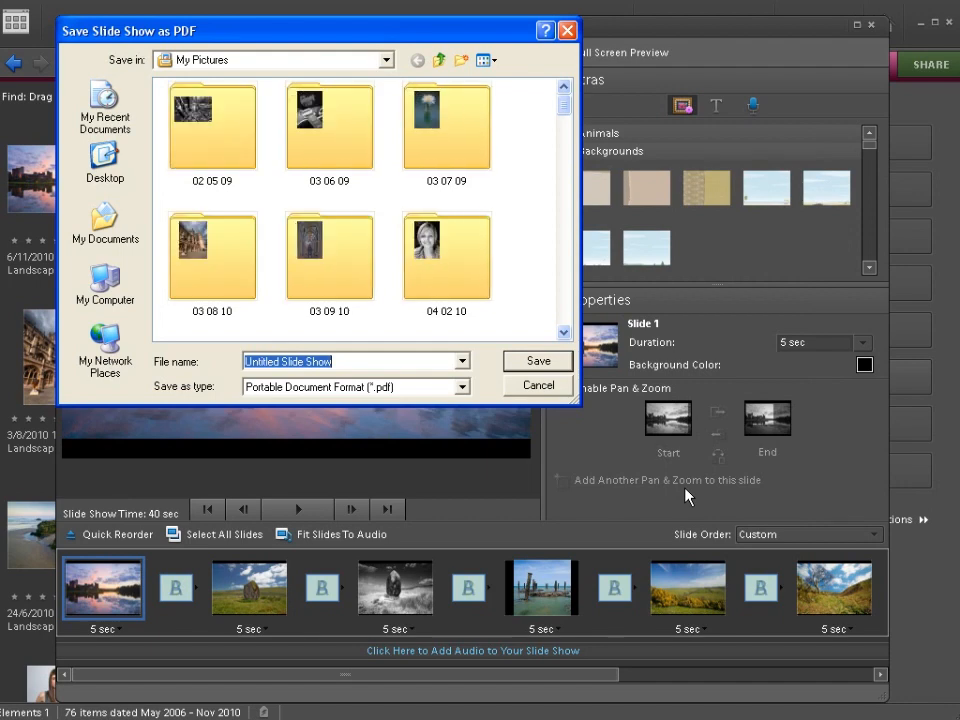
Save the PDF as 'Landscape Slide Show' on the Desktop
{"action": "left_click", "coordinate": [259, 361]}
{"action": "double_click", "coordinate": [259, 361]}
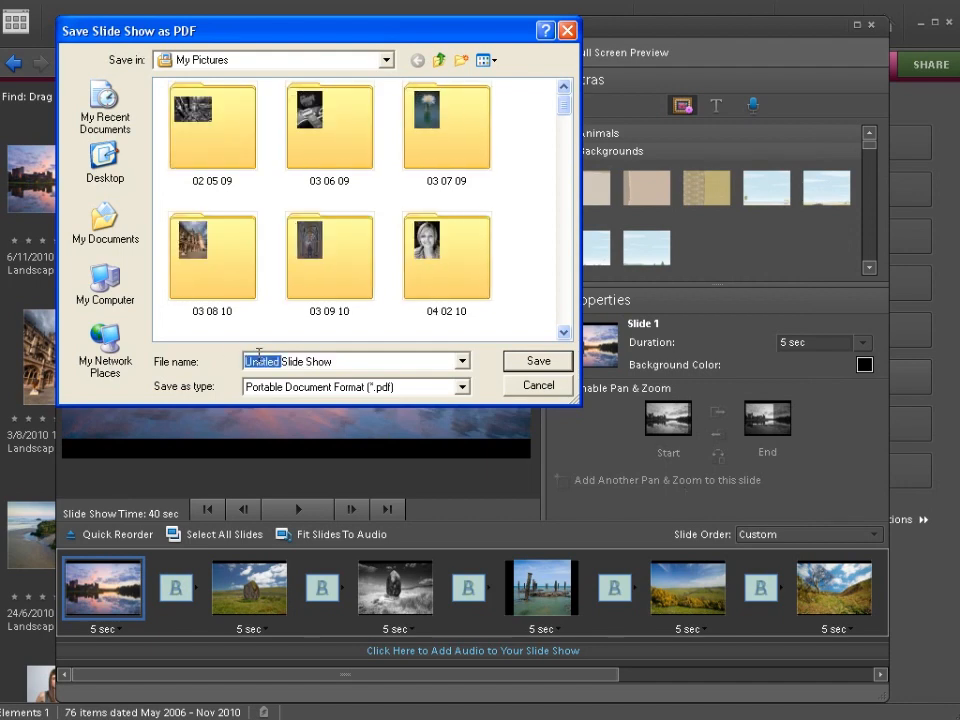
{"action": "type", "text": "Landscape"}
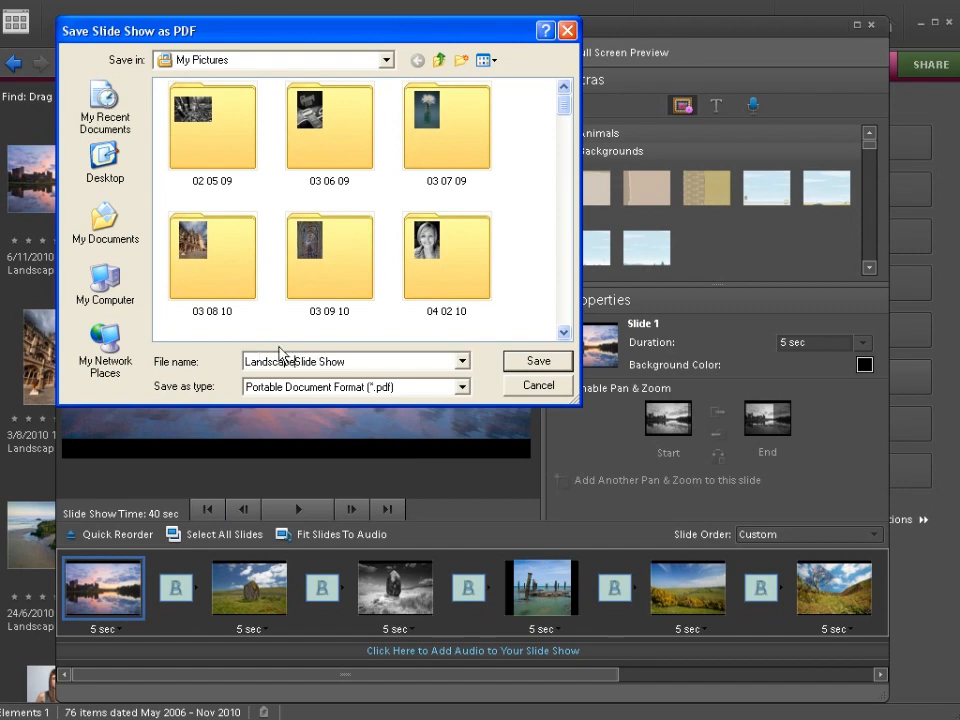
{"action": "left_click", "coordinate": [100, 165]}
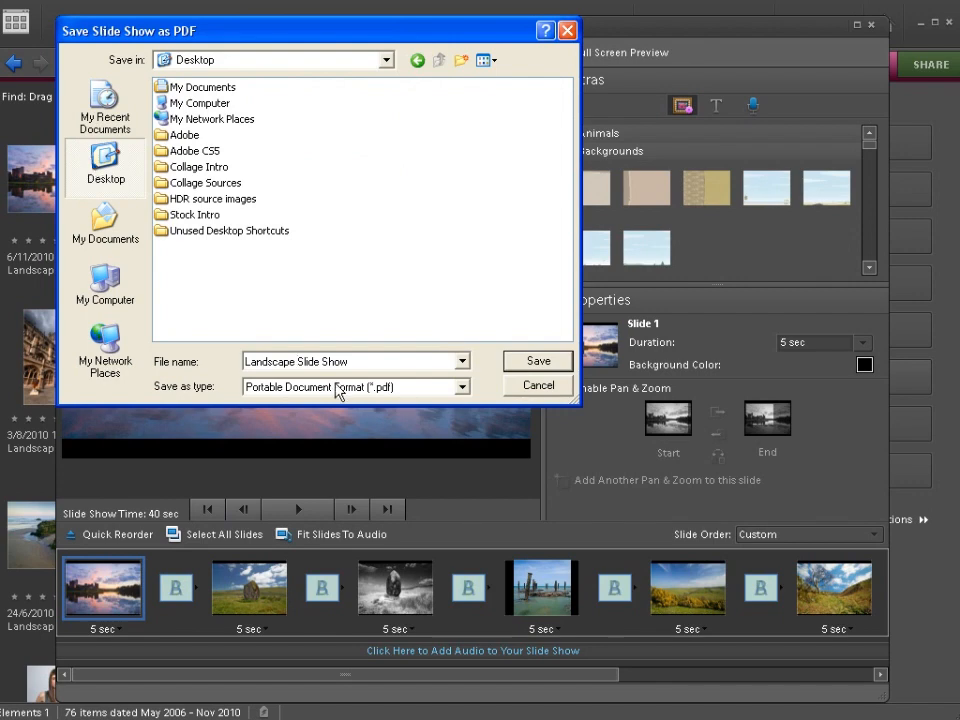
{"action": "left_click", "coordinate": [538, 362]}
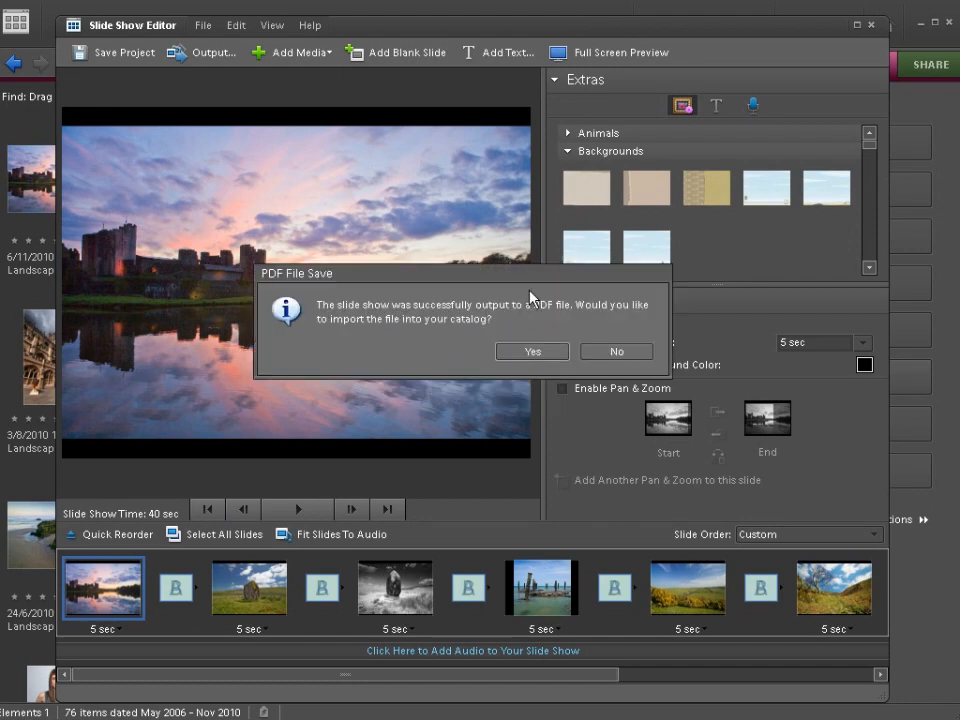
Import the saved PDF into the catalog and save the project as Landscape Slide Show, closing the editor
{"action": "left_click", "coordinate": [531, 352]}
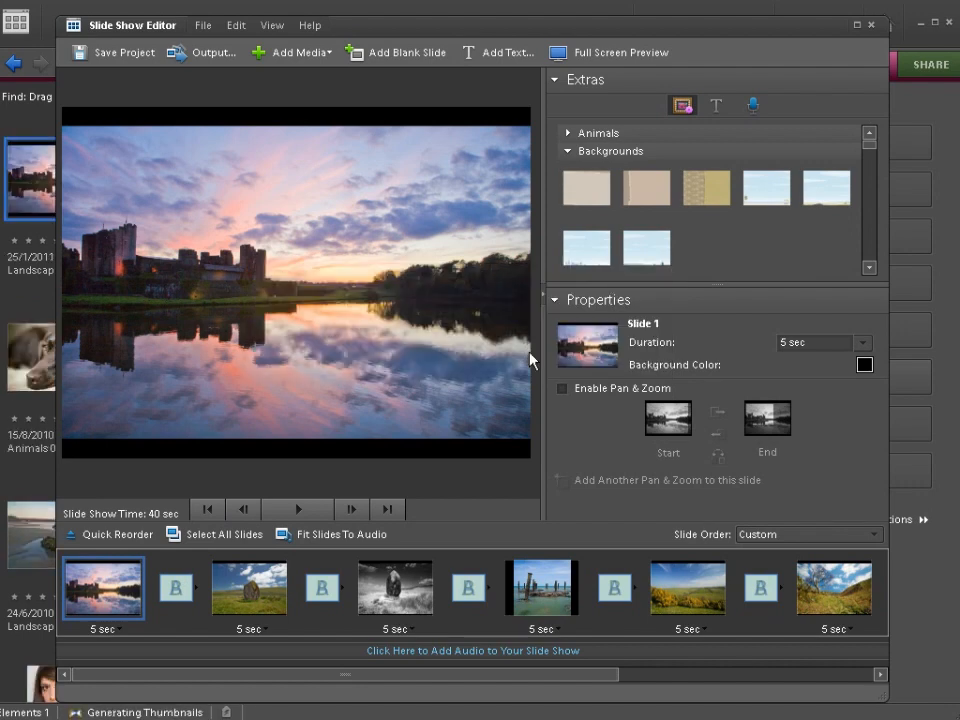
{"action": "left_click", "coordinate": [115, 56]}
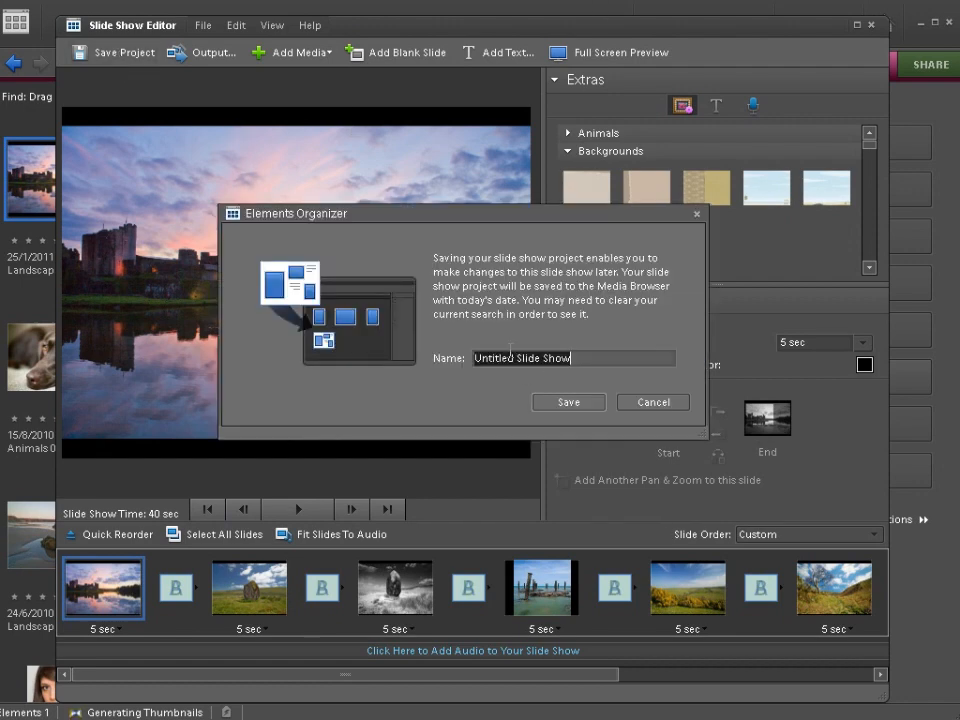
{"action": "type", "text": "Lan"}
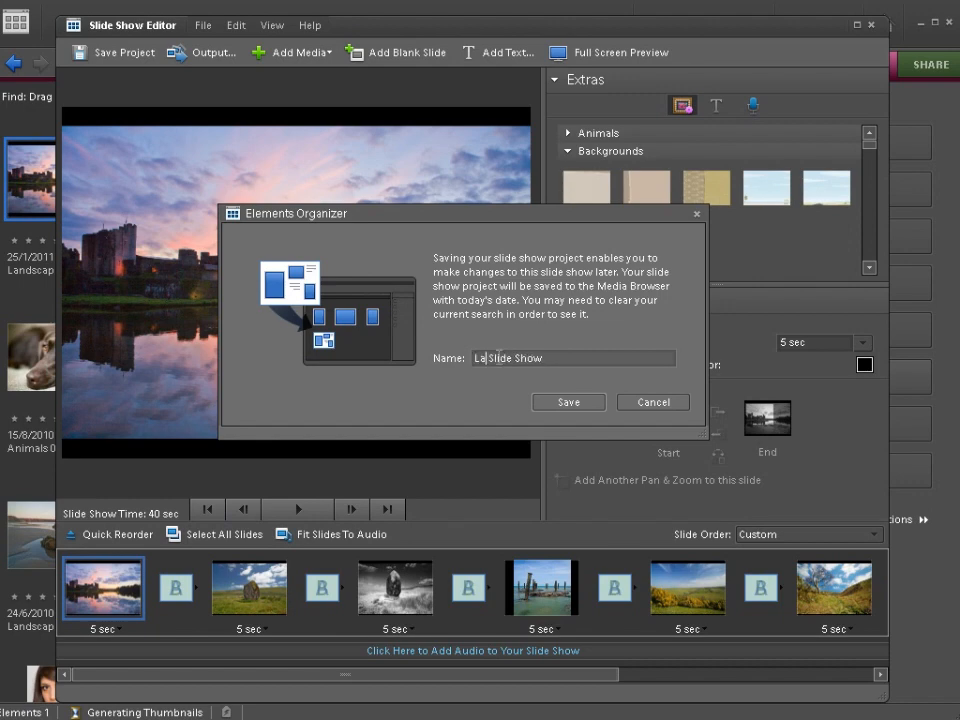
{"action": "type", "text": "dscape"}
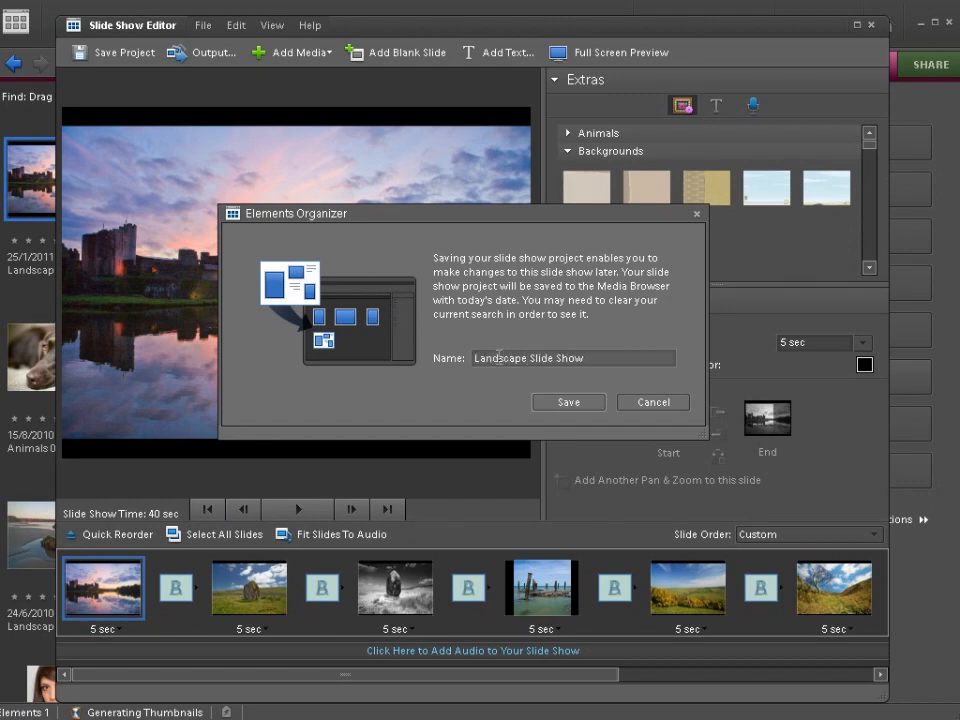
{"action": "left_click", "coordinate": [569, 402]}
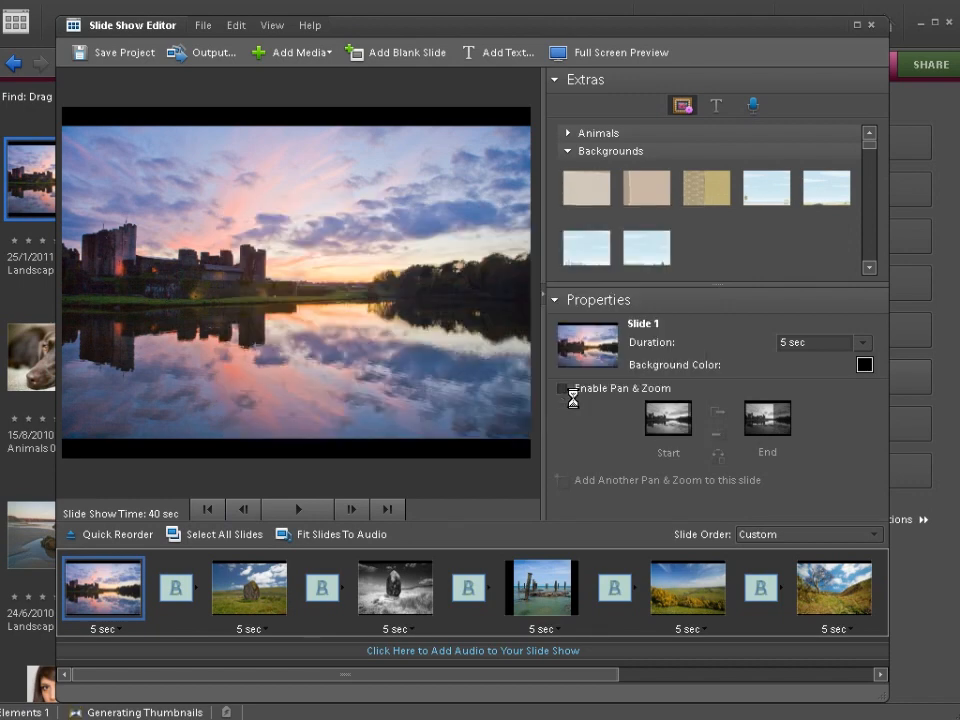
{"action": "left_click", "coordinate": [871, 25]}
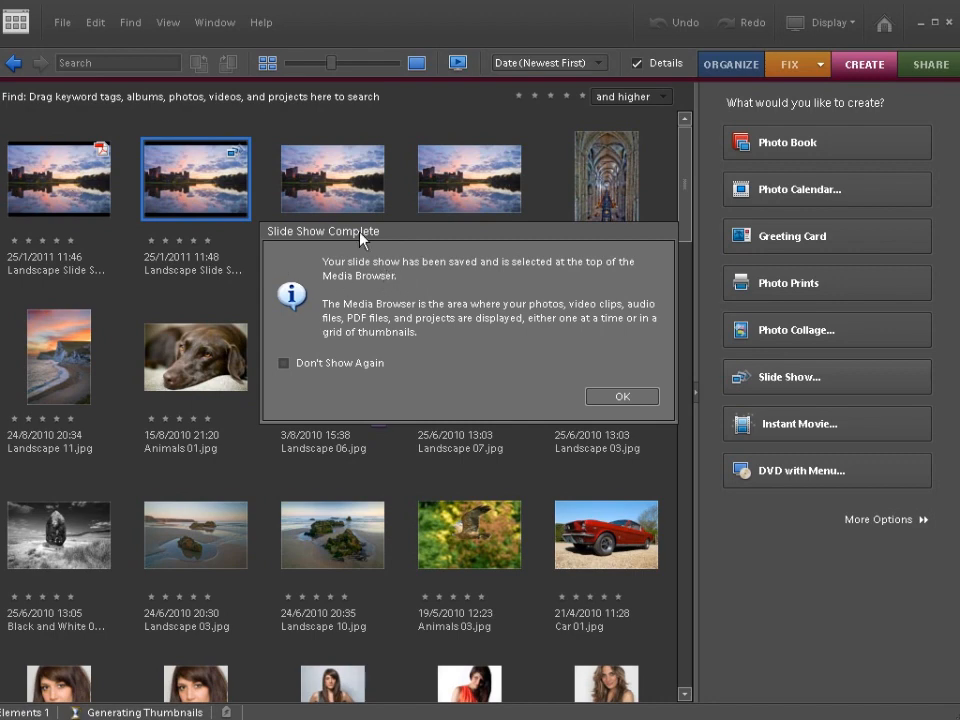
Dismiss the Slide Show Complete notice and open the Landscape Slide Show PDF in Adobe Reader
{"action": "left_click", "coordinate": [622, 397]}
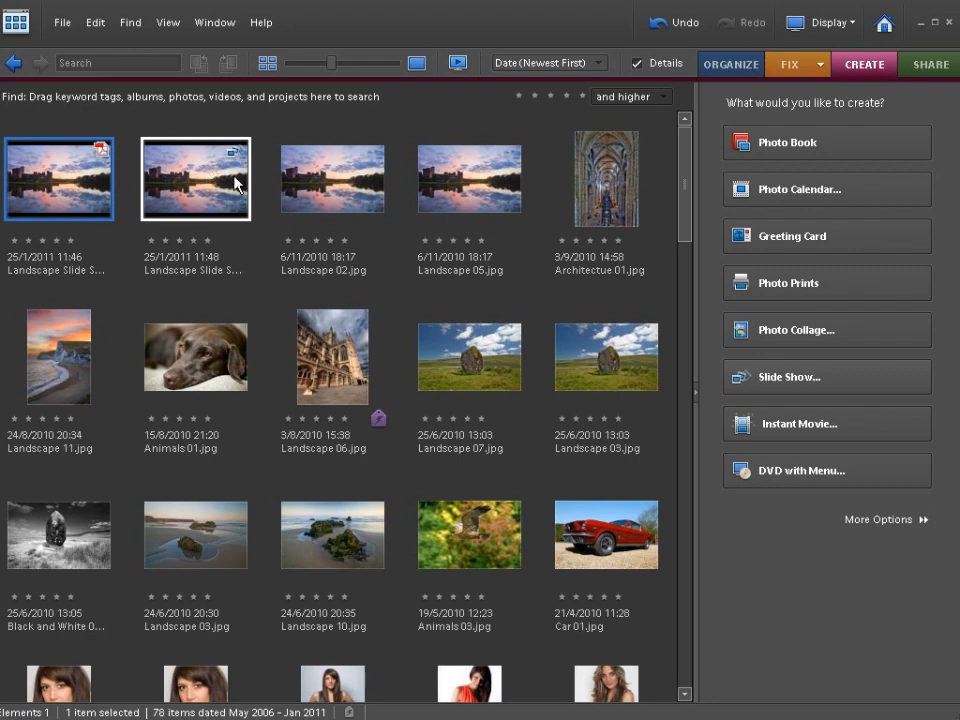
{"action": "double_click", "coordinate": [45, 170]}
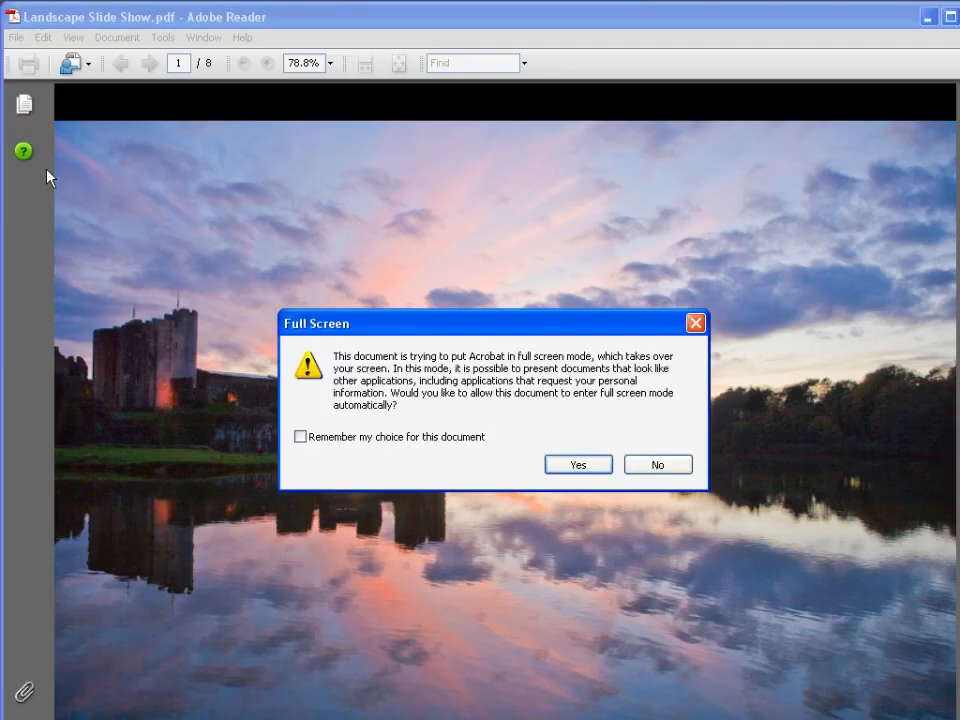
Decline full screen mode and page forward through all eight pages to the final beach photo
{"action": "left_click", "coordinate": [657, 464]}
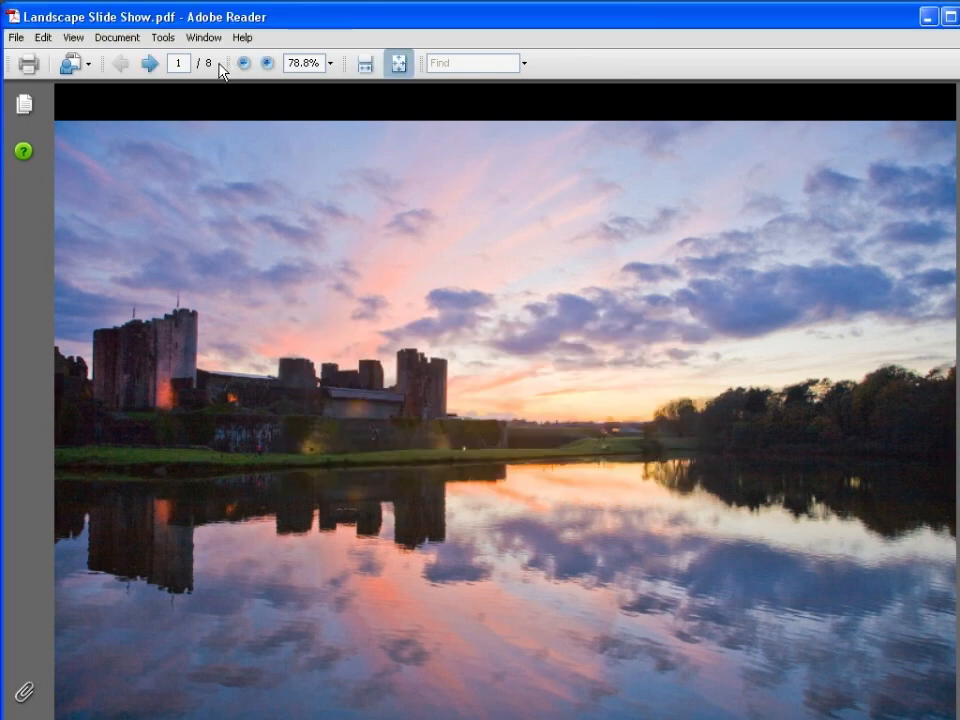
{"action": "left_click", "coordinate": [150, 63]}
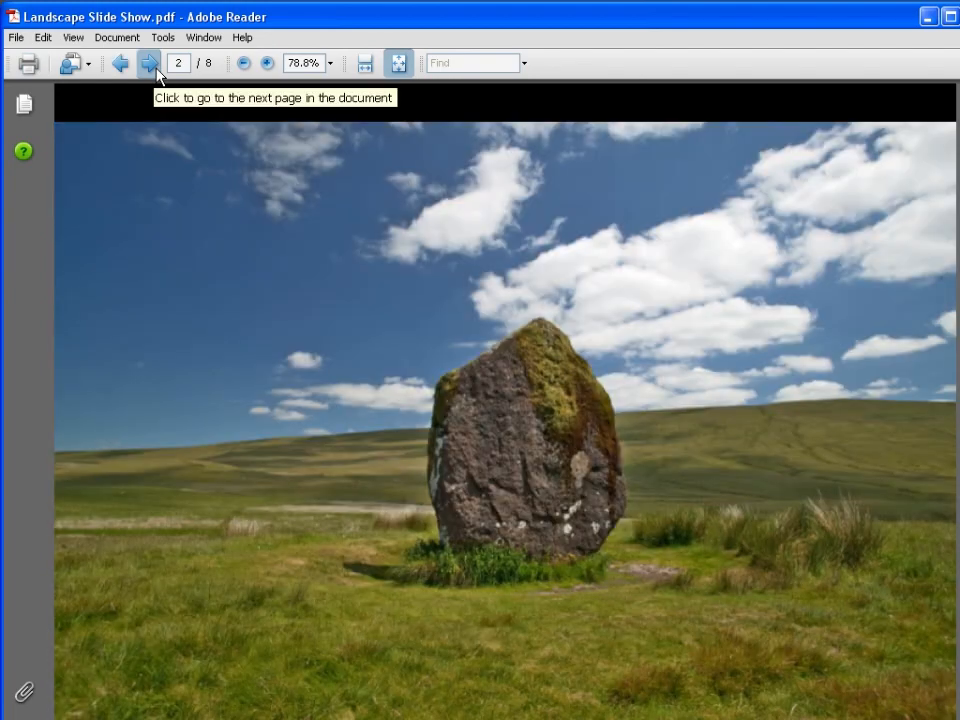
{"action": "left_click", "coordinate": [150, 63]}
{"action": "left_click", "coordinate": [150, 63]}
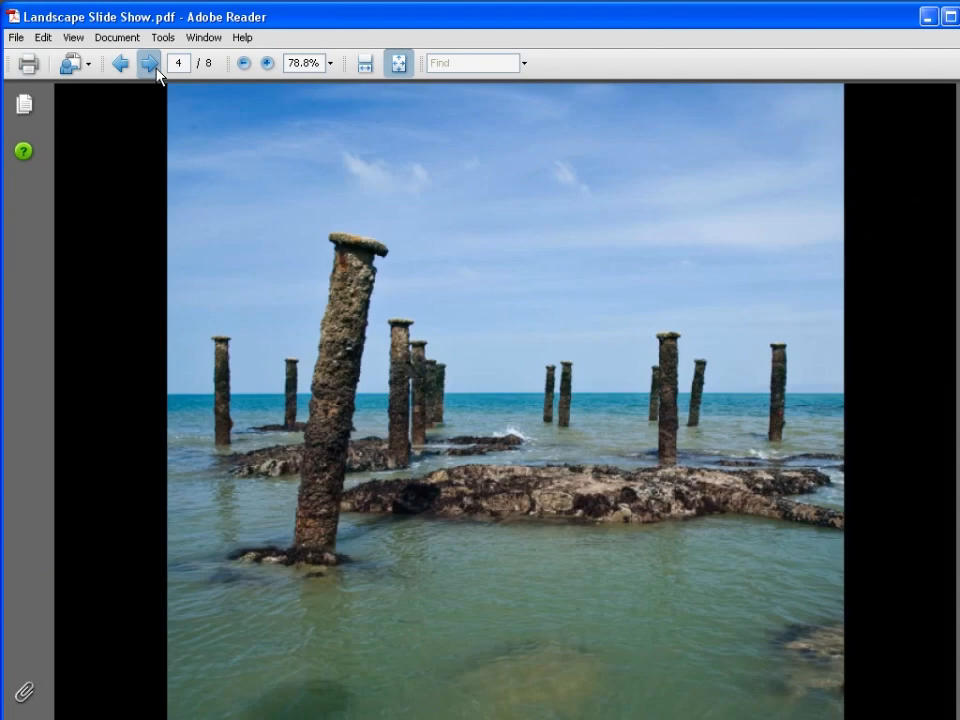
{"action": "left_click", "coordinate": [150, 63]}
{"action": "left_click", "coordinate": [150, 63]}
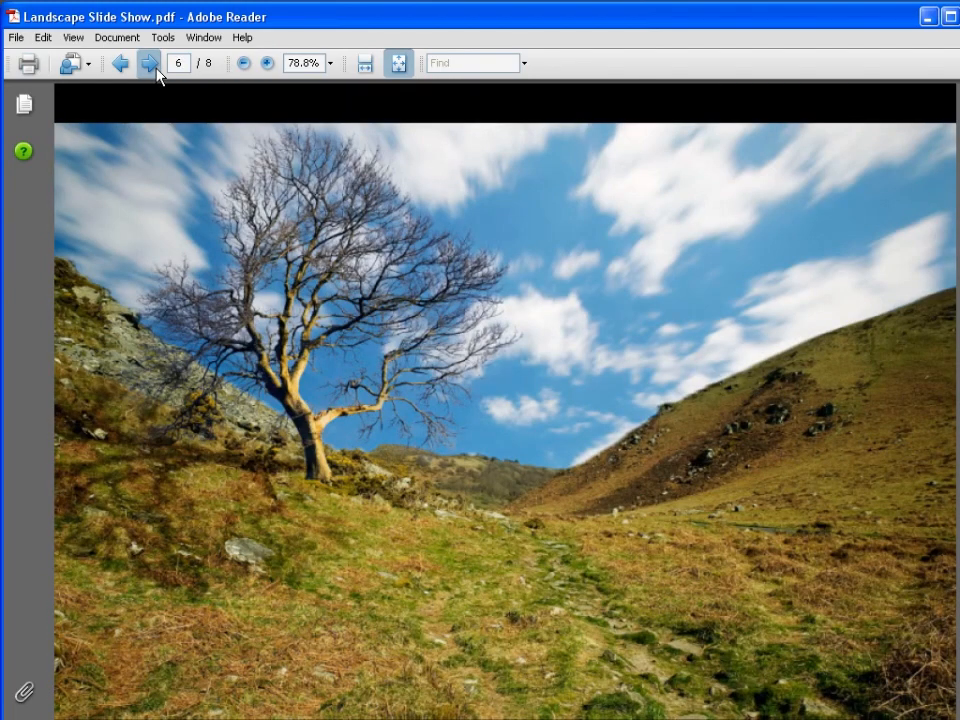
{"action": "left_click", "coordinate": [150, 63]}
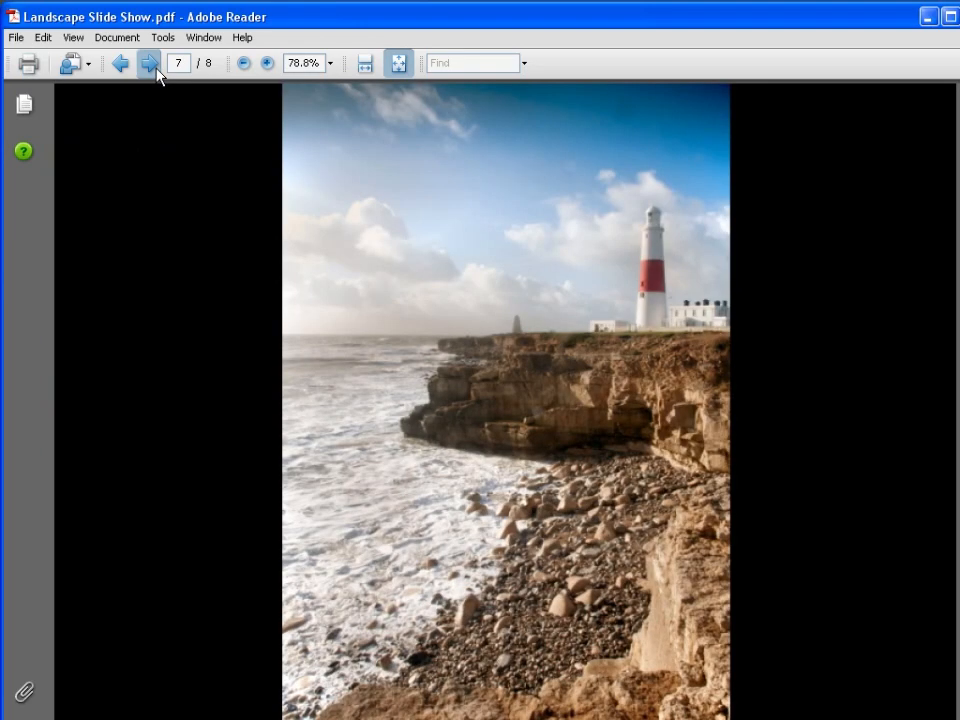
{"action": "left_click", "coordinate": [150, 63]}
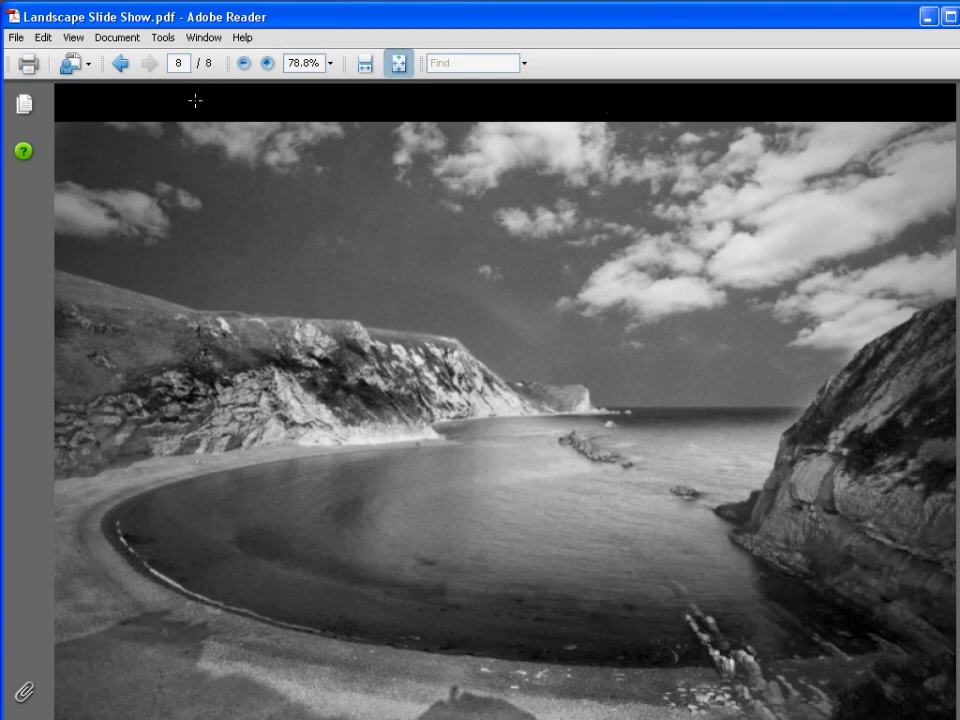
Page back from the beach photo past the lighthouse to the tree photo on page 6
{"action": "left_click", "coordinate": [120, 63]}
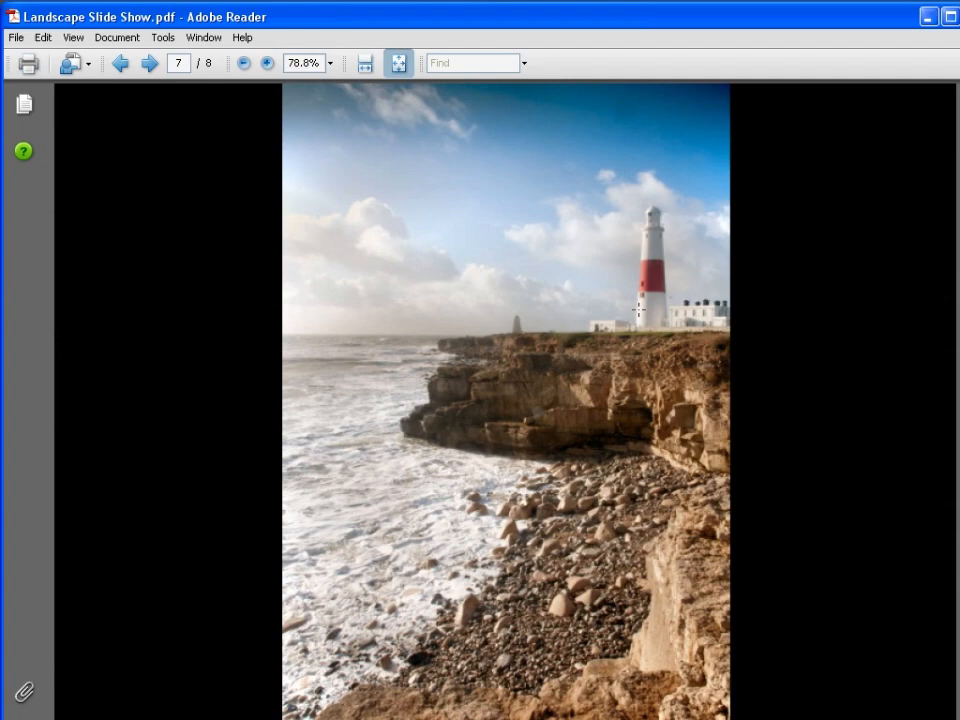
{"action": "left_click", "coordinate": [120, 63]}
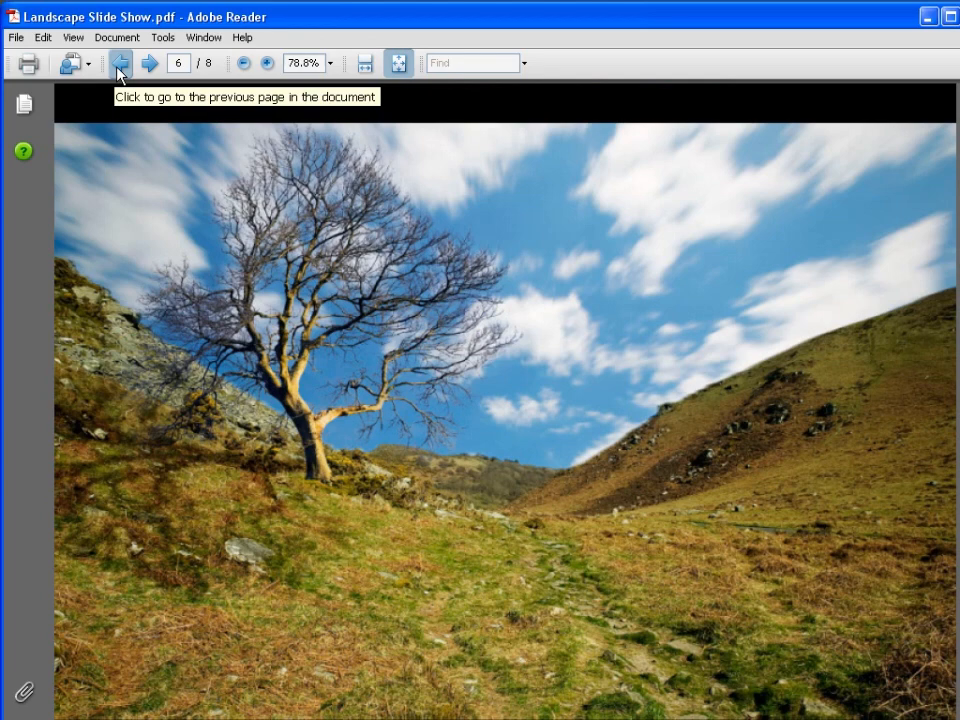